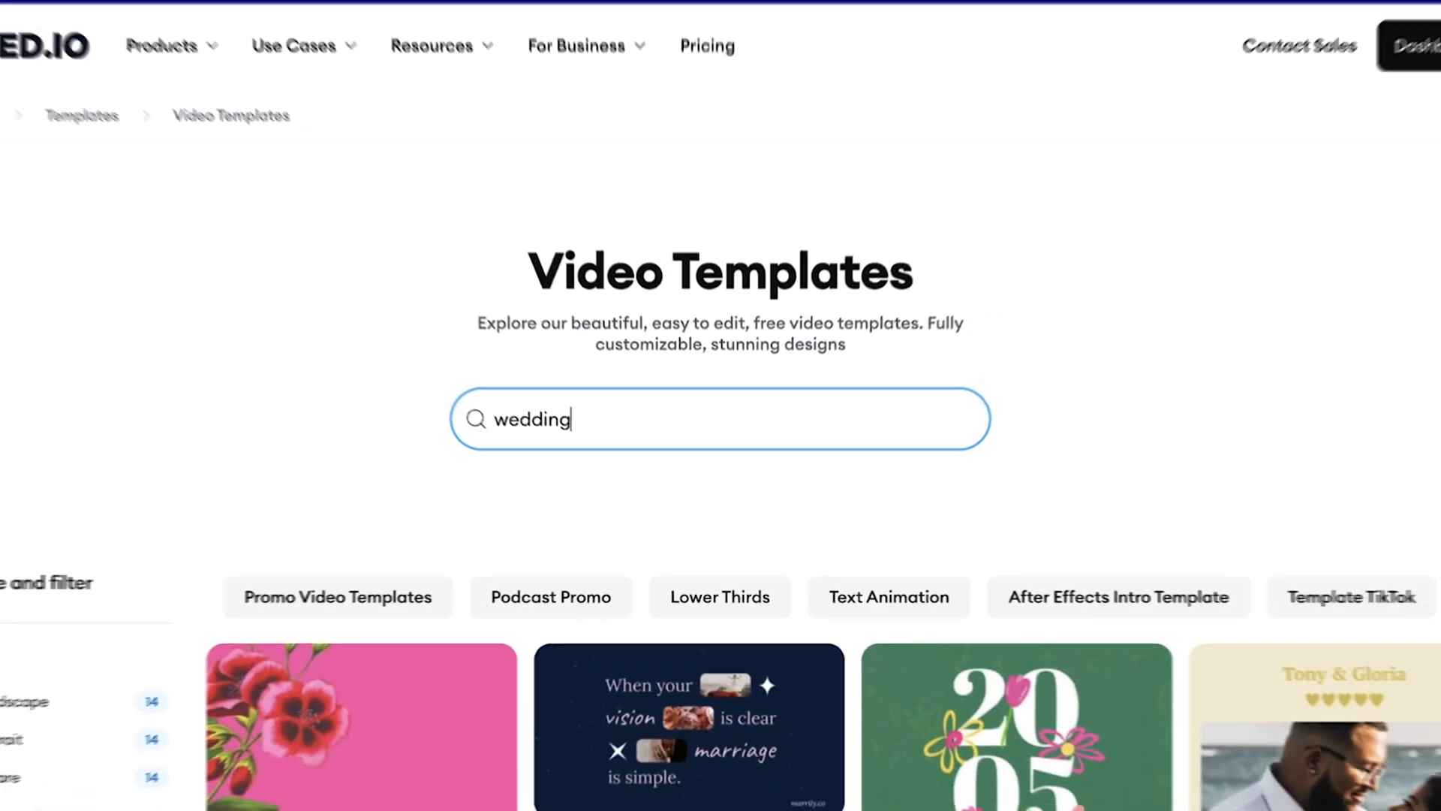
Browse the wedding video templates to compare the available designs
scroll(721, 451, "down", 3)
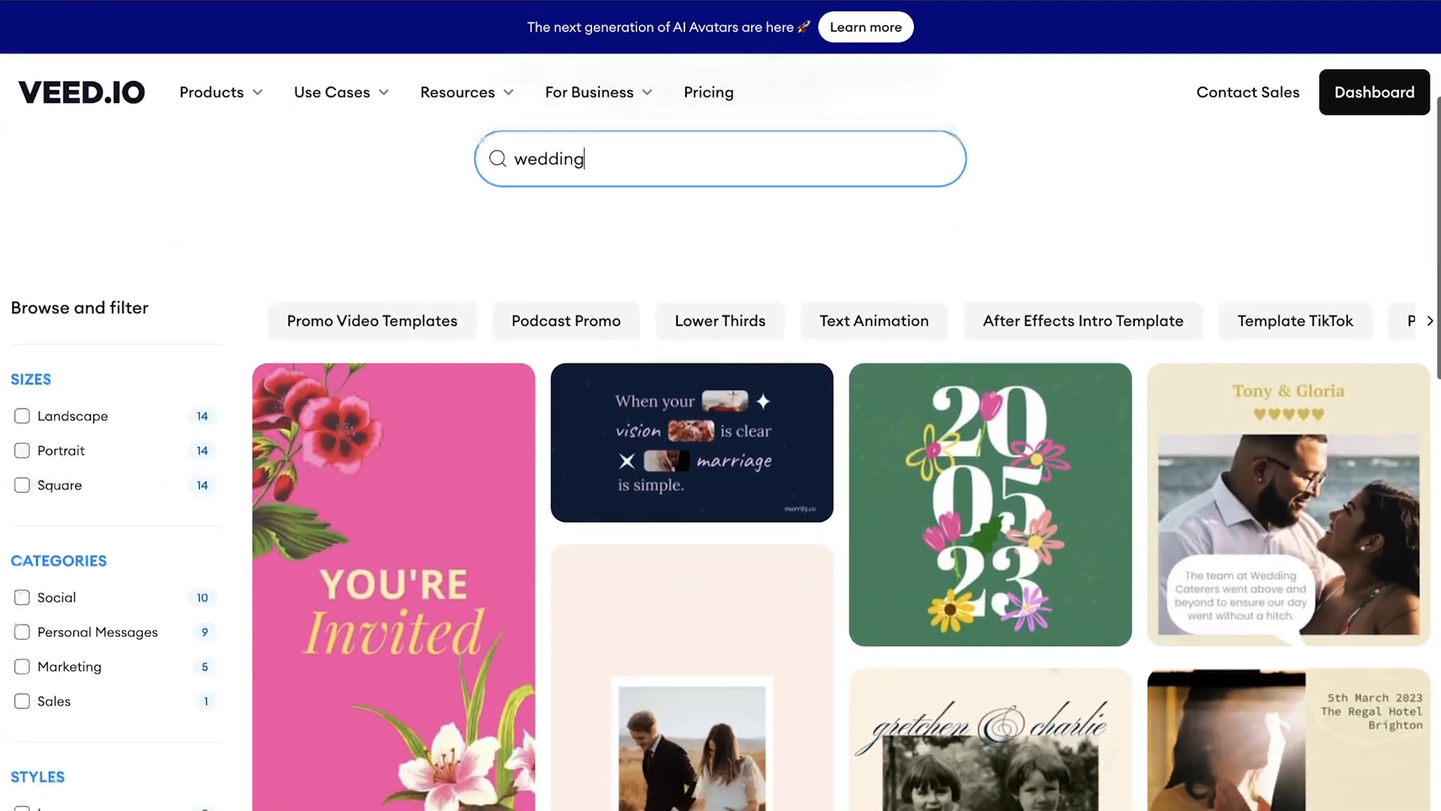
scroll(721, 450, "down", 5)
scroll(720, 450, "down", 3)
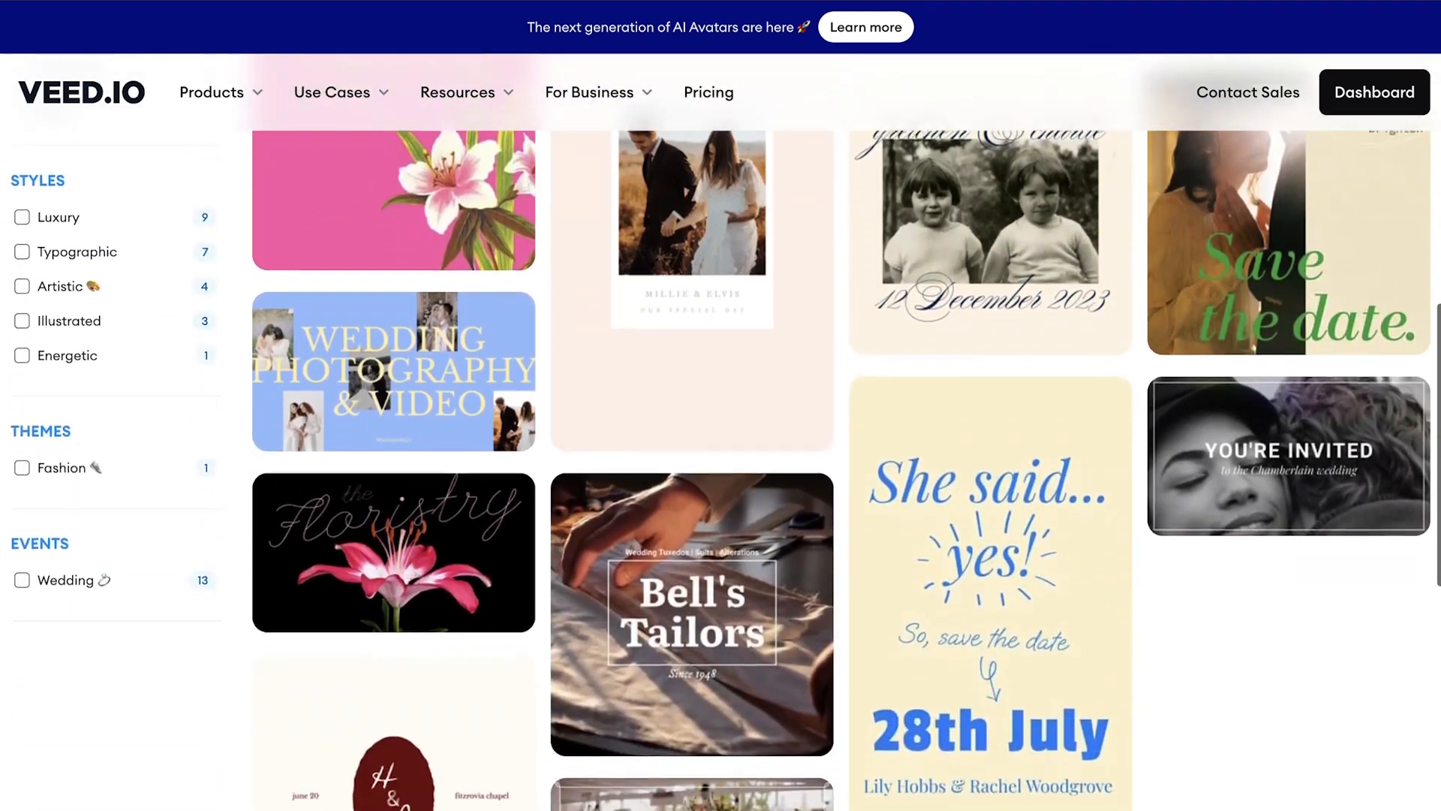
scroll(720, 451, "down", 3)
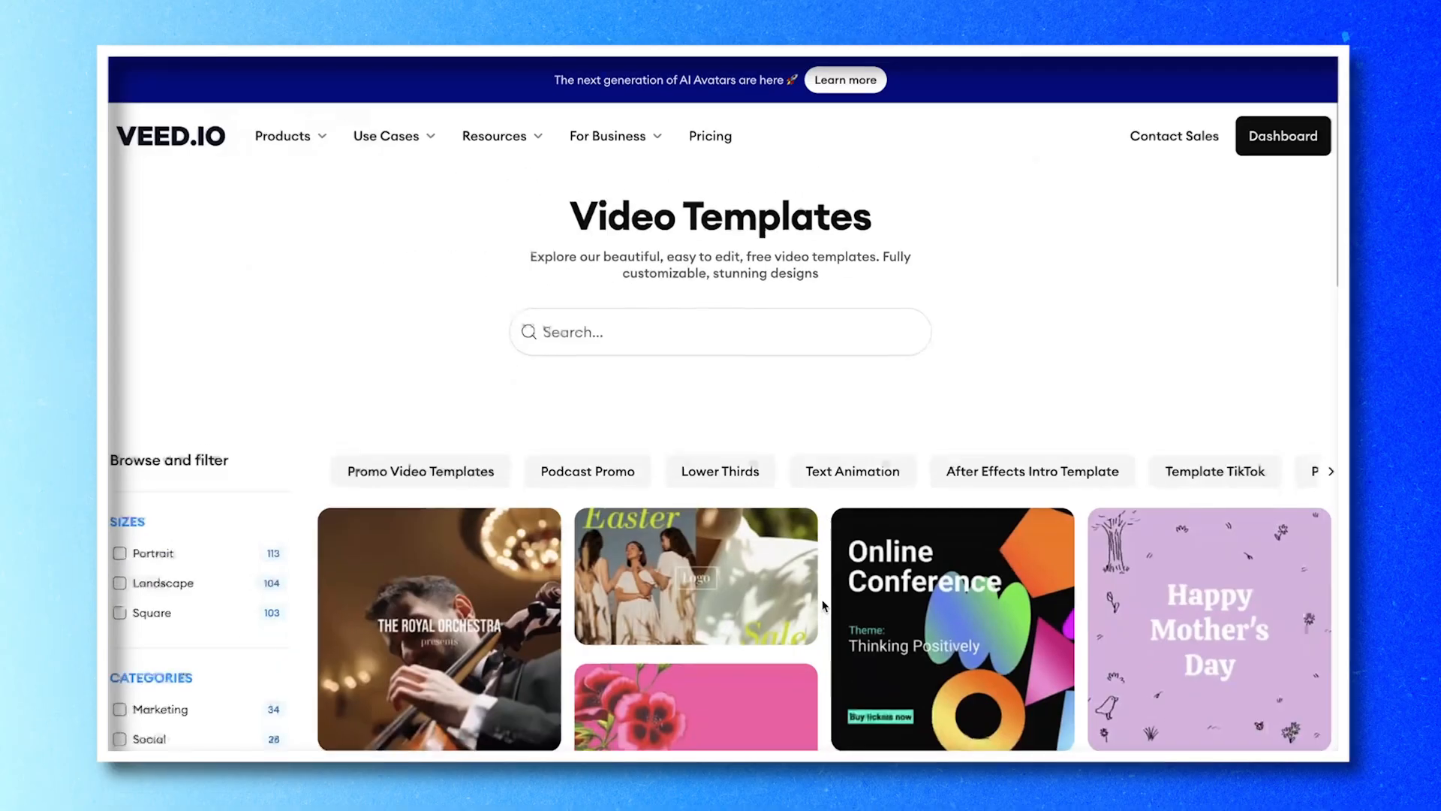
scroll(824, 604, "down", 4)
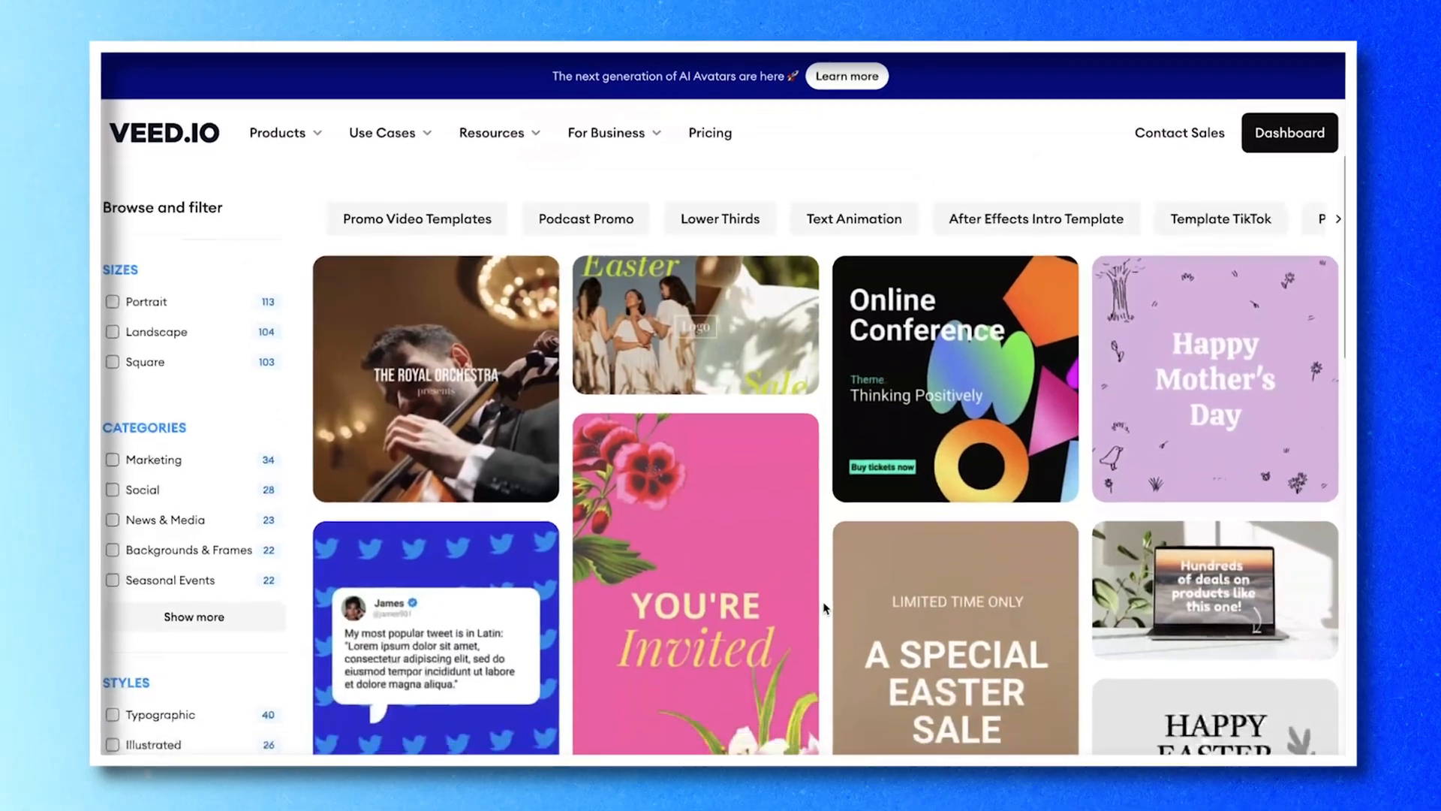
scroll(823, 604, "down", 5)
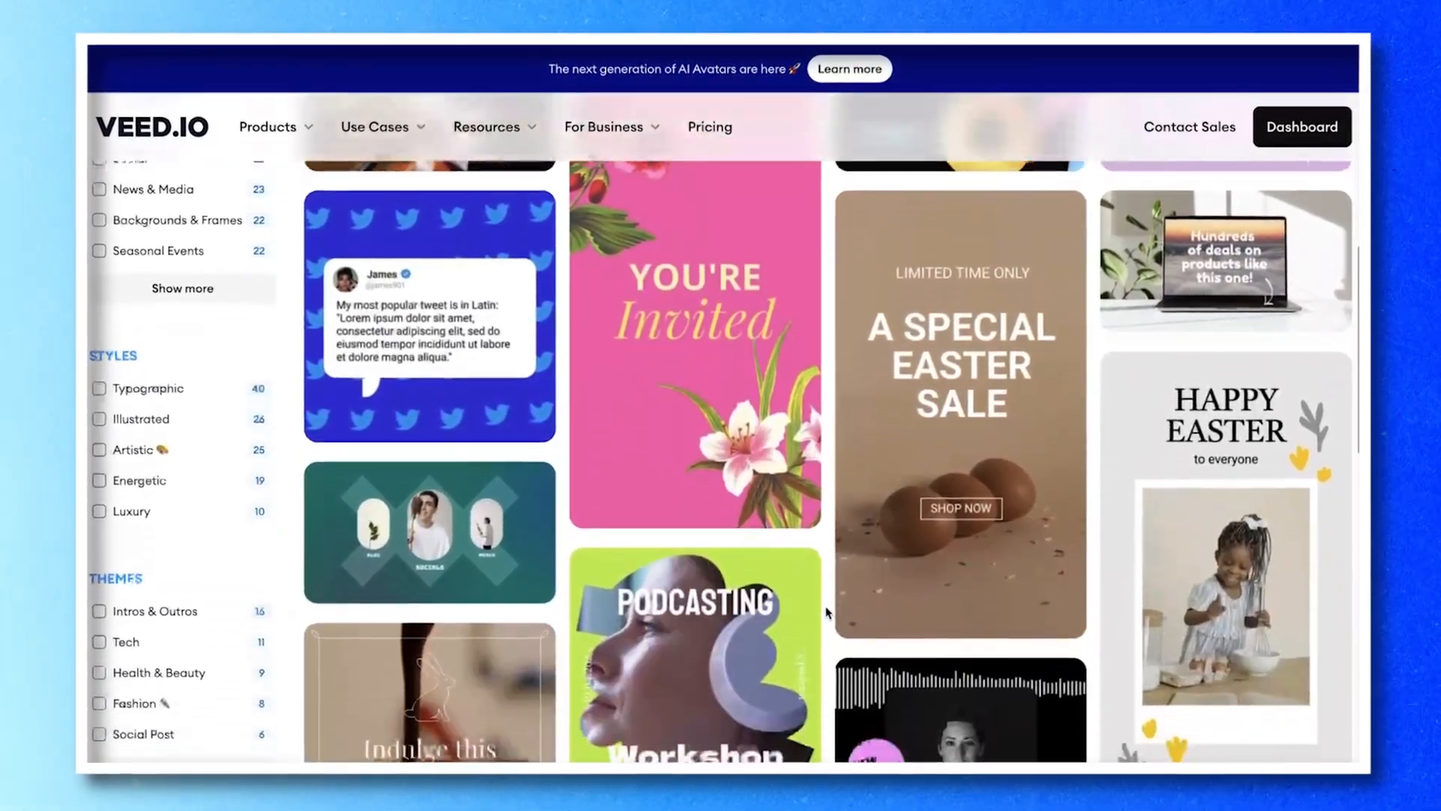
scroll(826, 612, "down", 5)
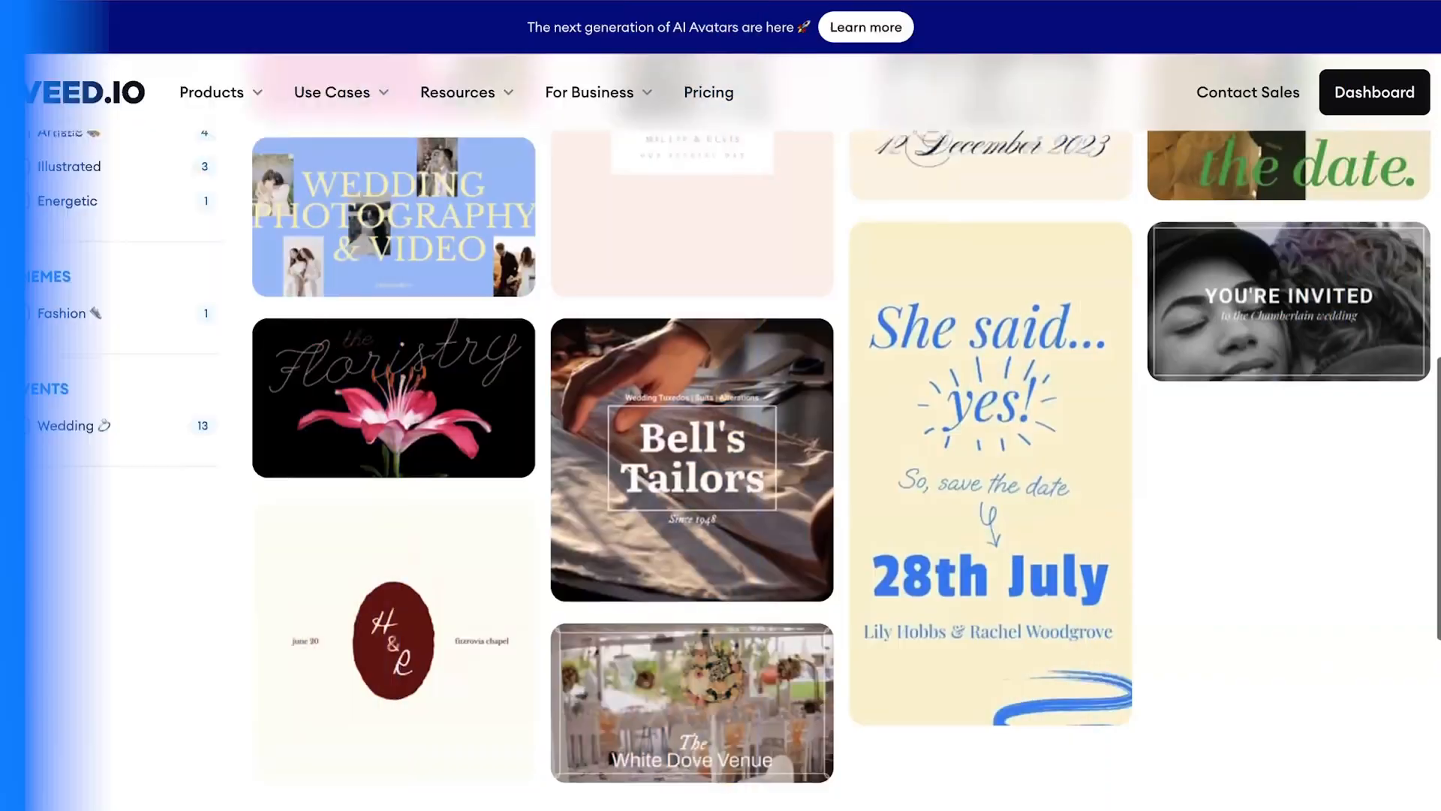
scroll(846, 465, "up", 5)
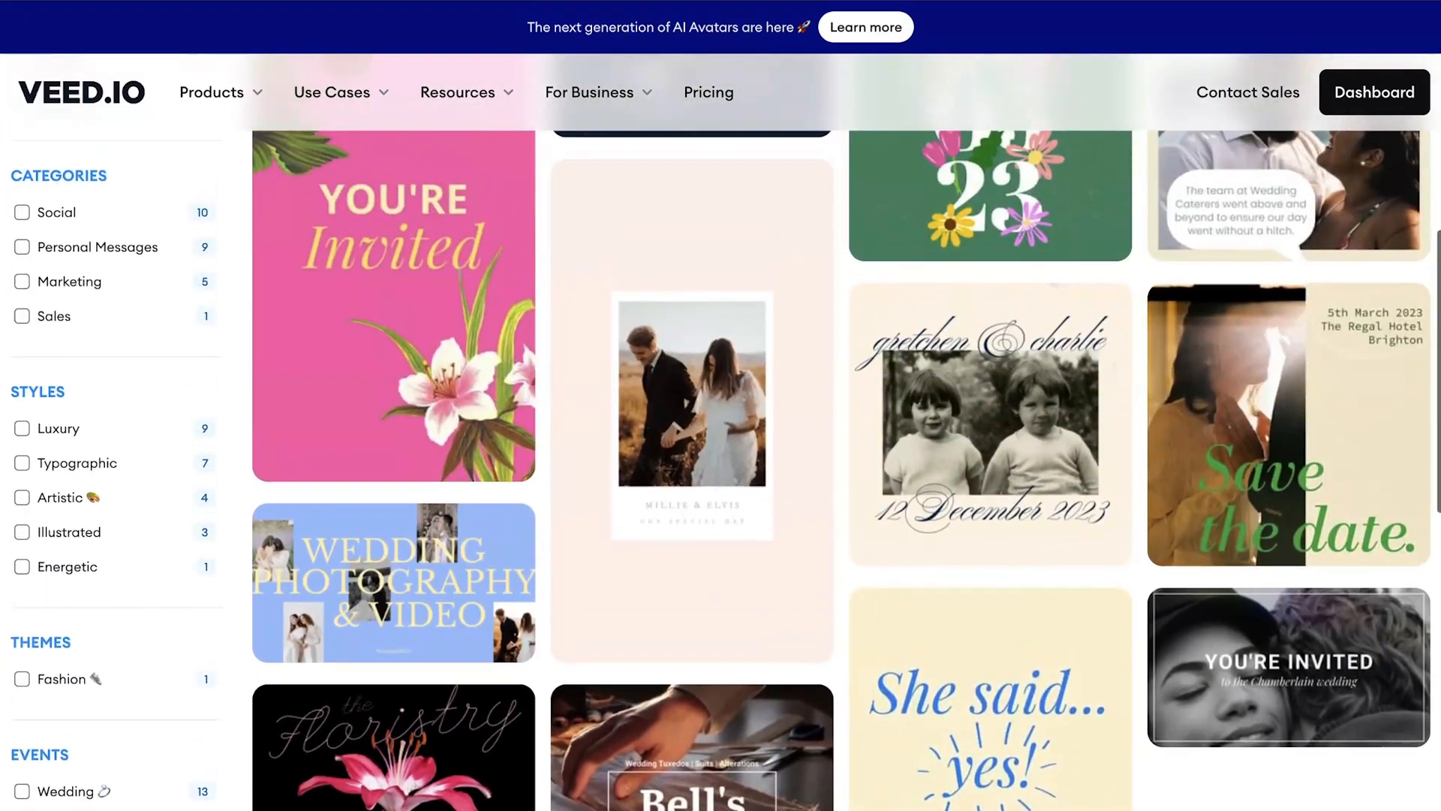
Open the Wedding Memories Polaroid Gallery template, preview its Landscape and Square formats, and start editing the Portrait version
left_click(659, 391)
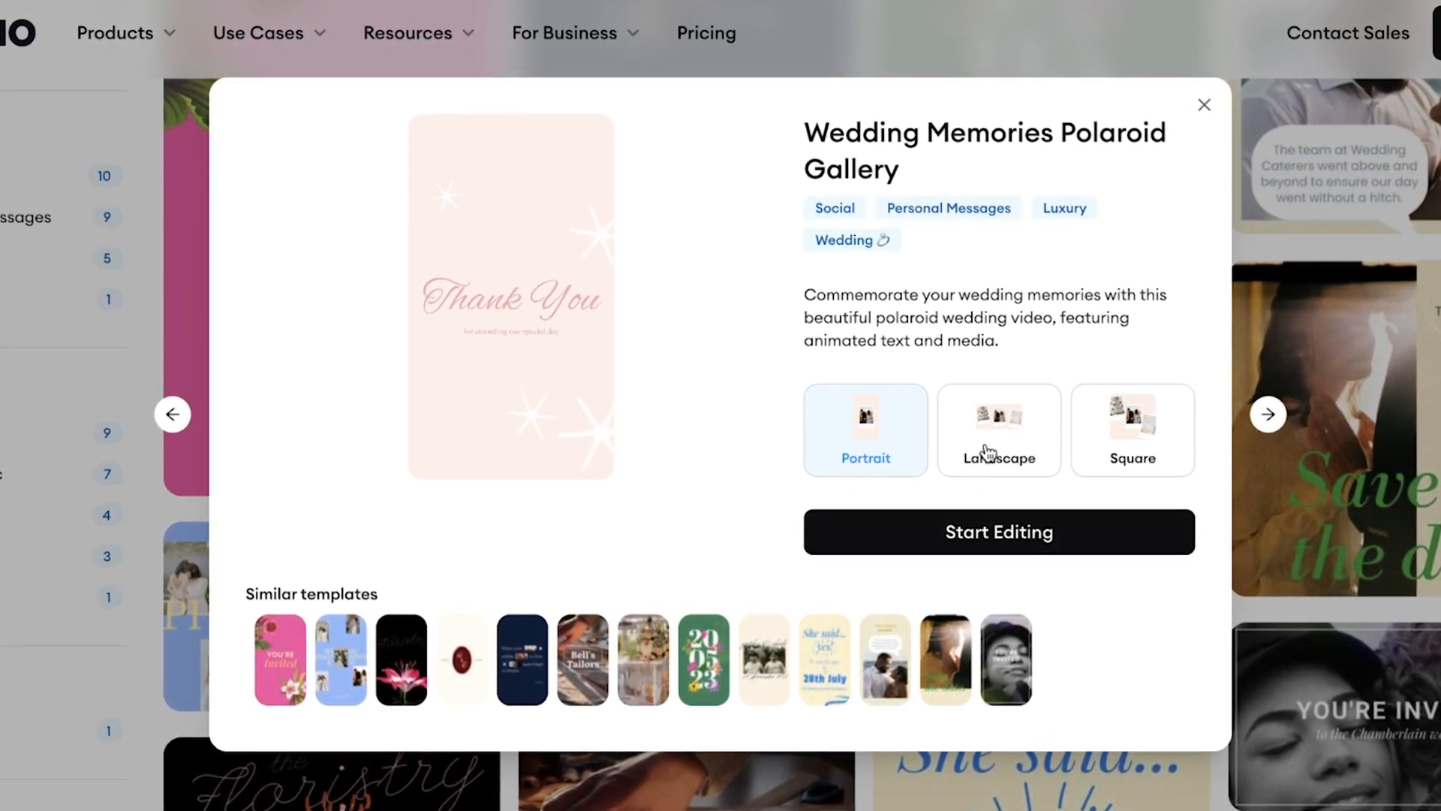
left_click(988, 451)
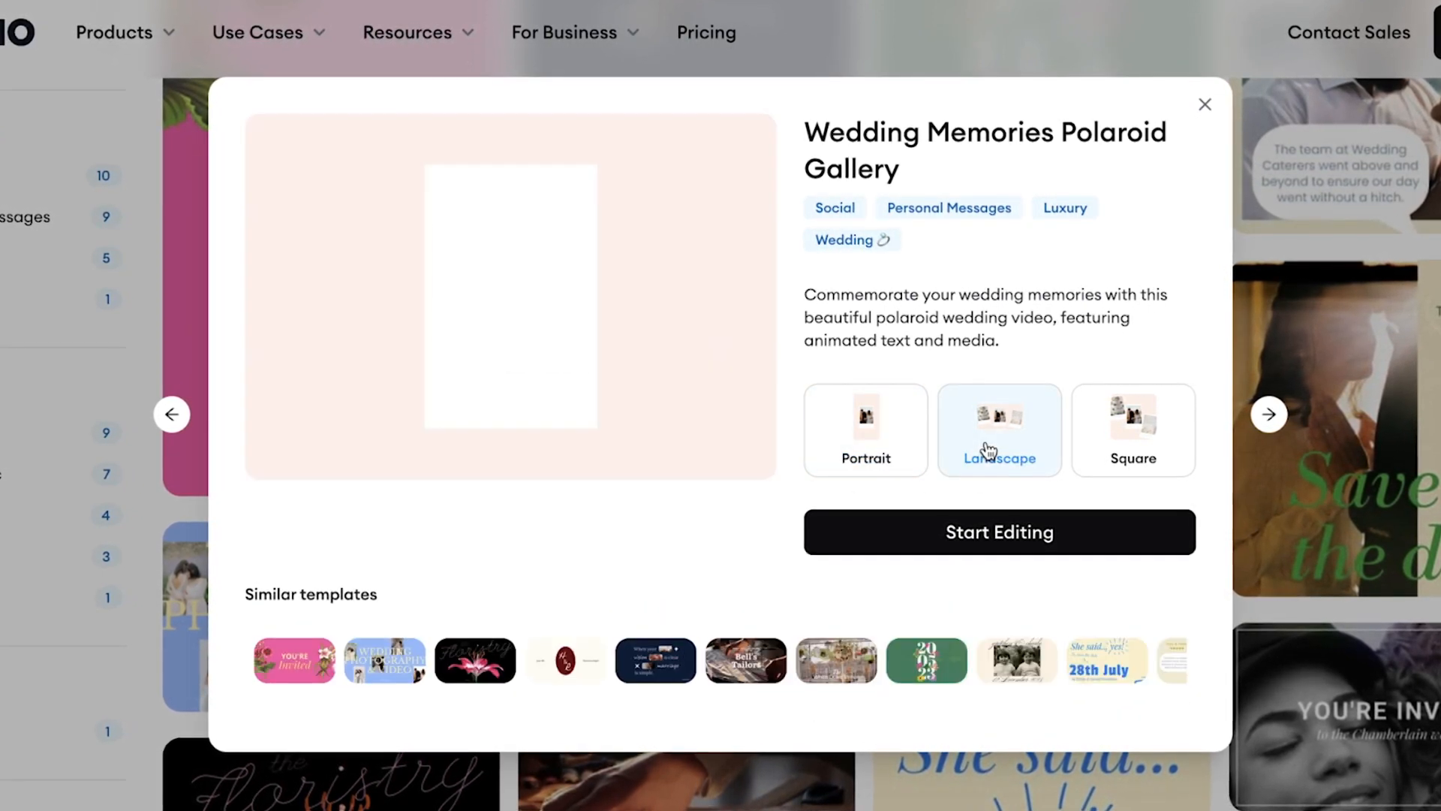
left_click(1116, 425)
left_click(911, 461)
left_click(955, 530)
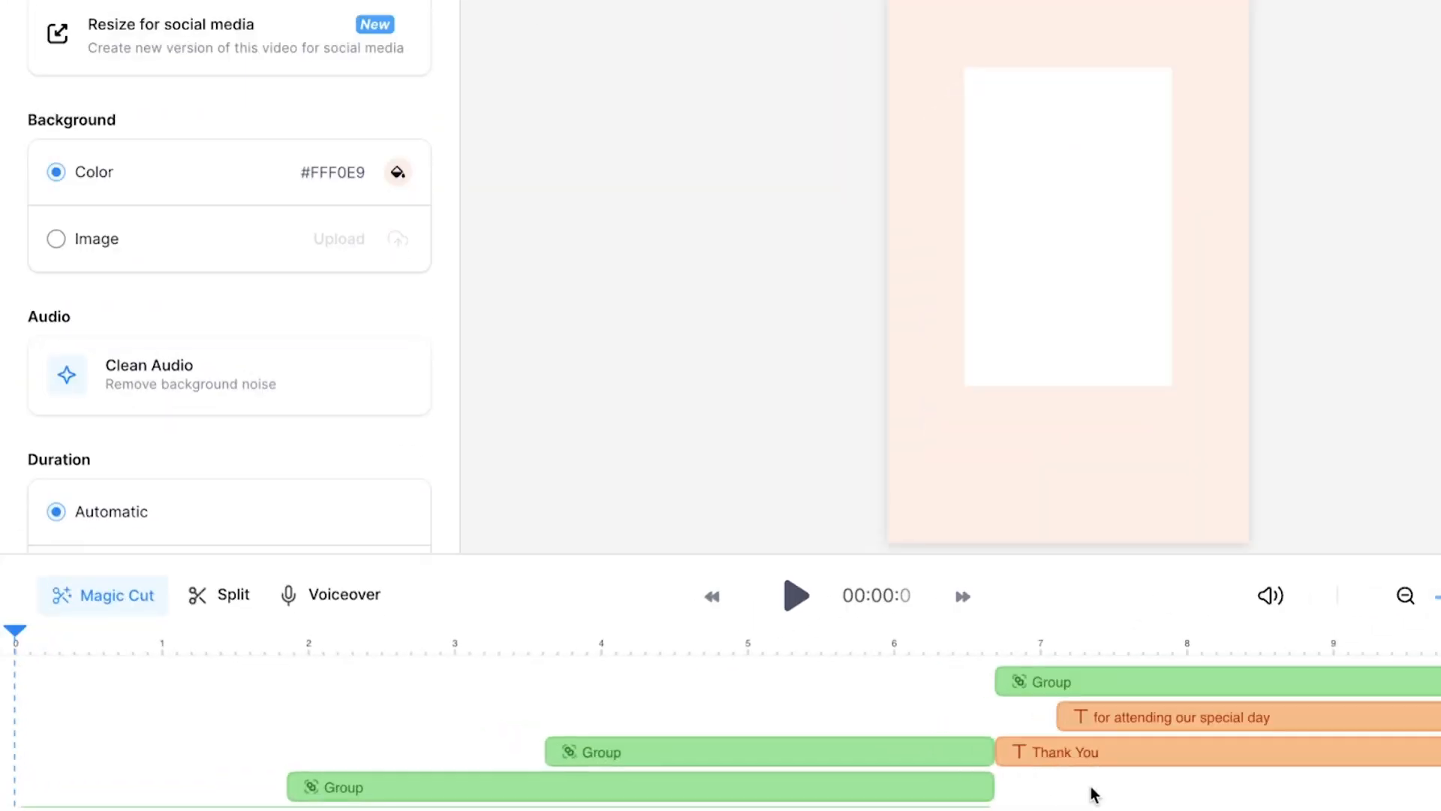
Look through the template's timeline tracks and enlarge the timeline area so more tracks fit
scroll(1094, 794, "down", 3)
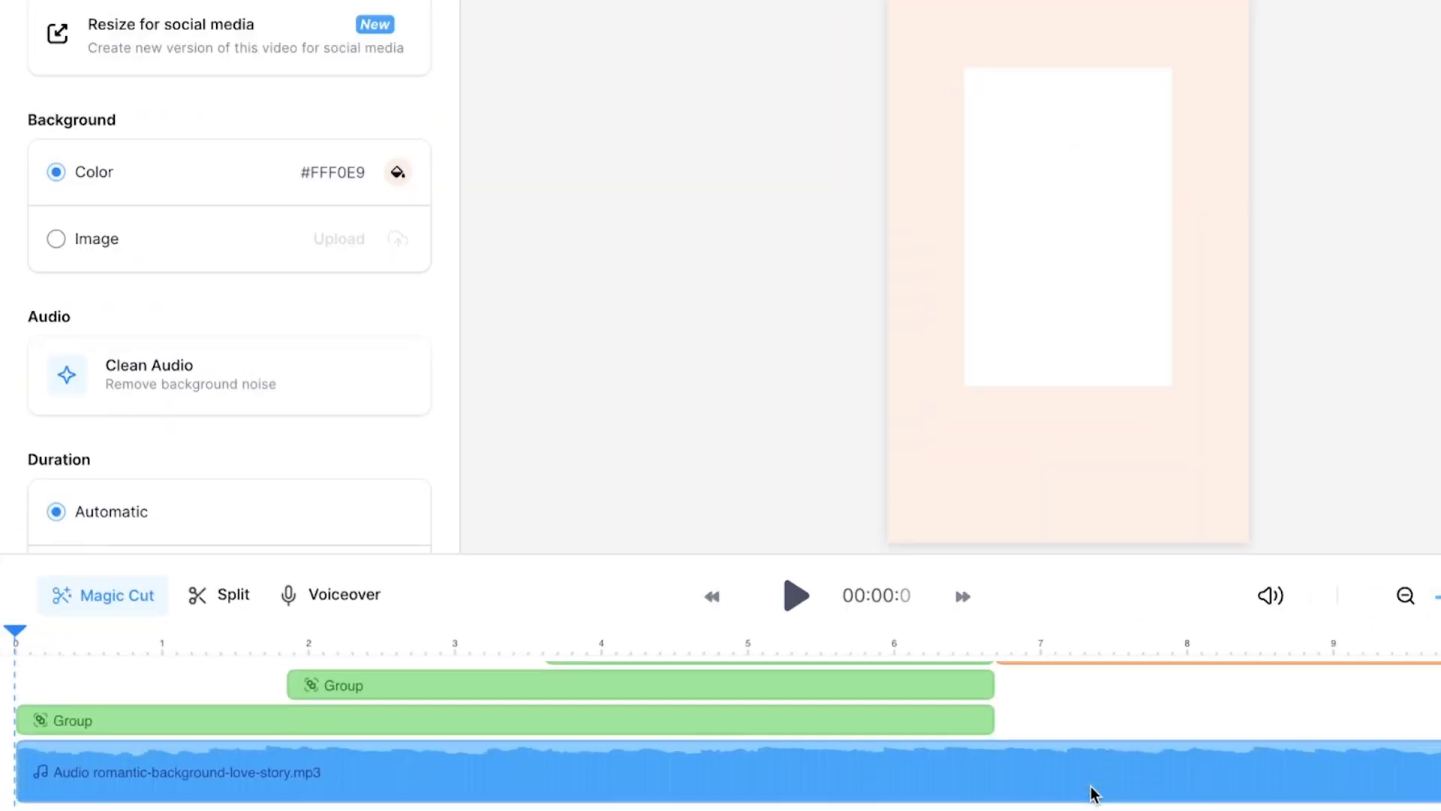
scroll(1094, 794, "up", 3)
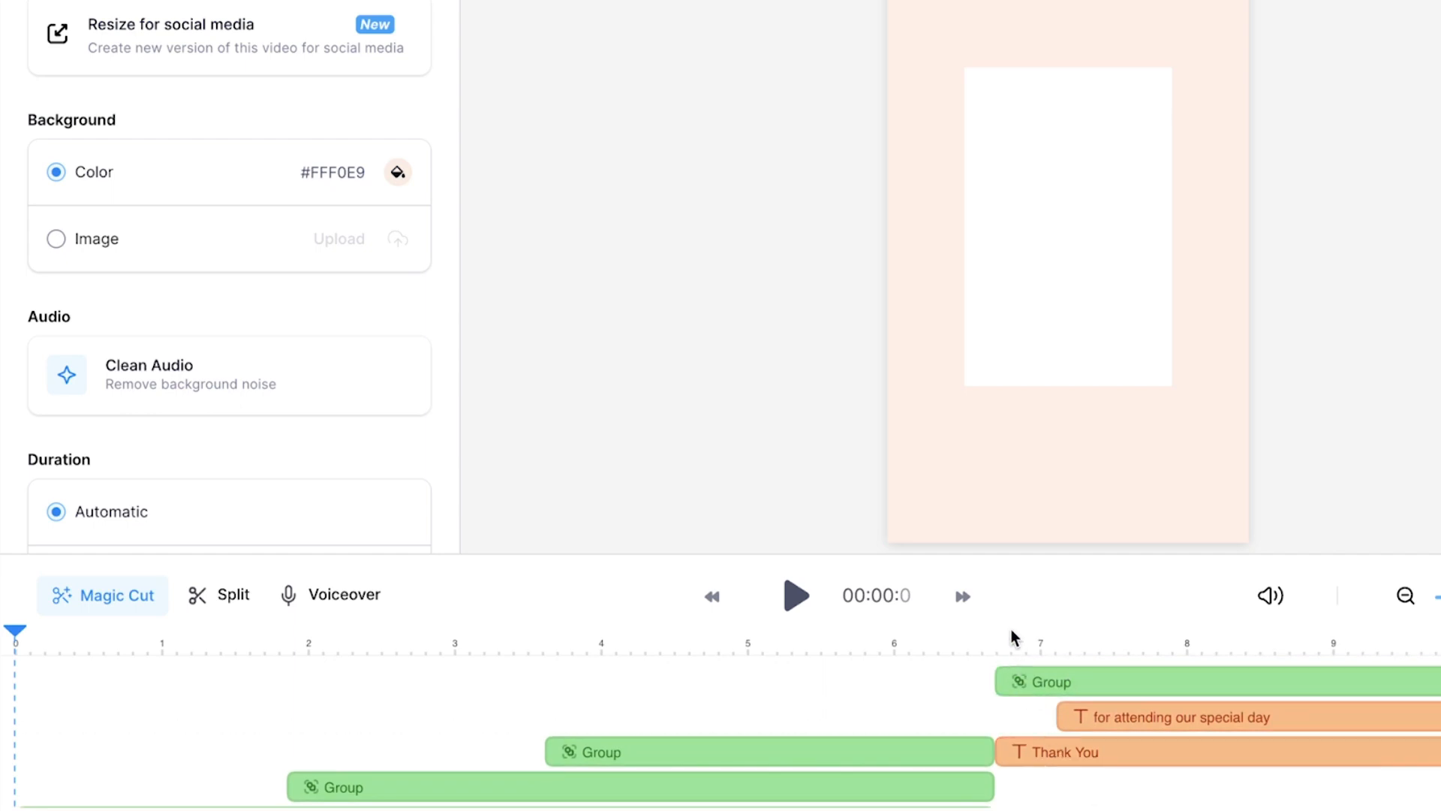
left_click_drag(991, 557, 980, 330)
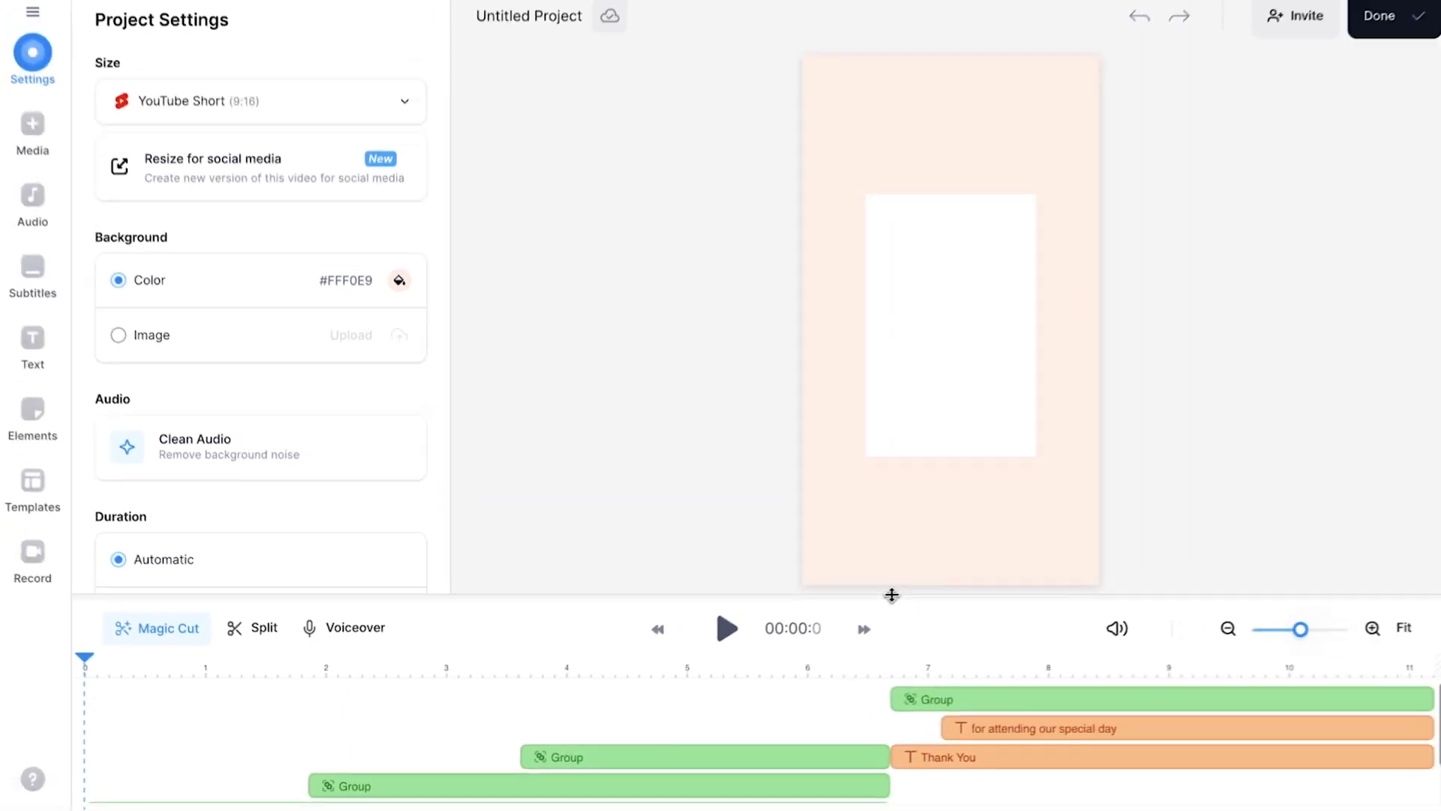
mouse_move(882, 409)
left_mouse_down()
mouse_move(881, 386)
mouse_move(882, 432)
left_mouse_up()
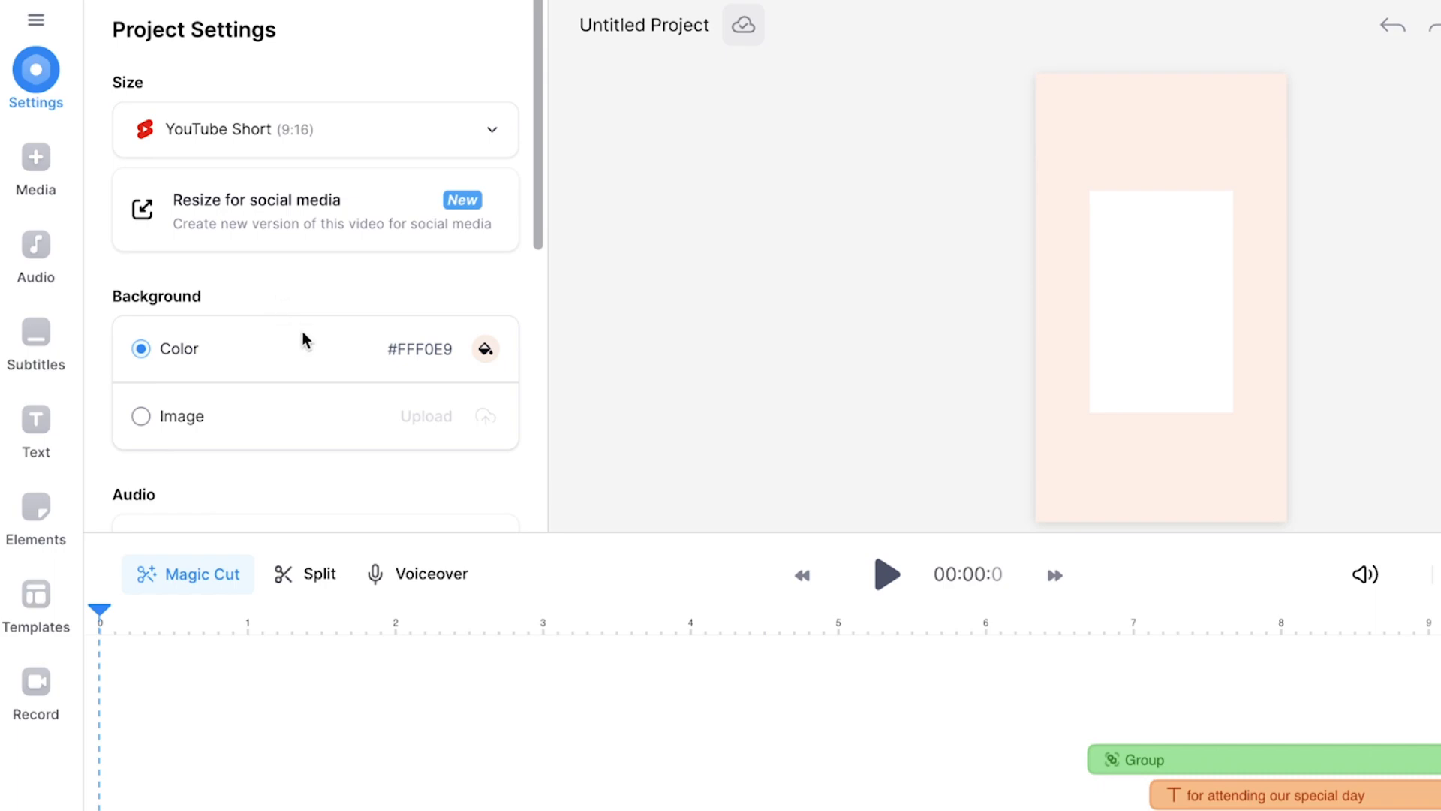
Shift the hue of the project's background colour to light blue #e8f8ff
left_click(483, 352)
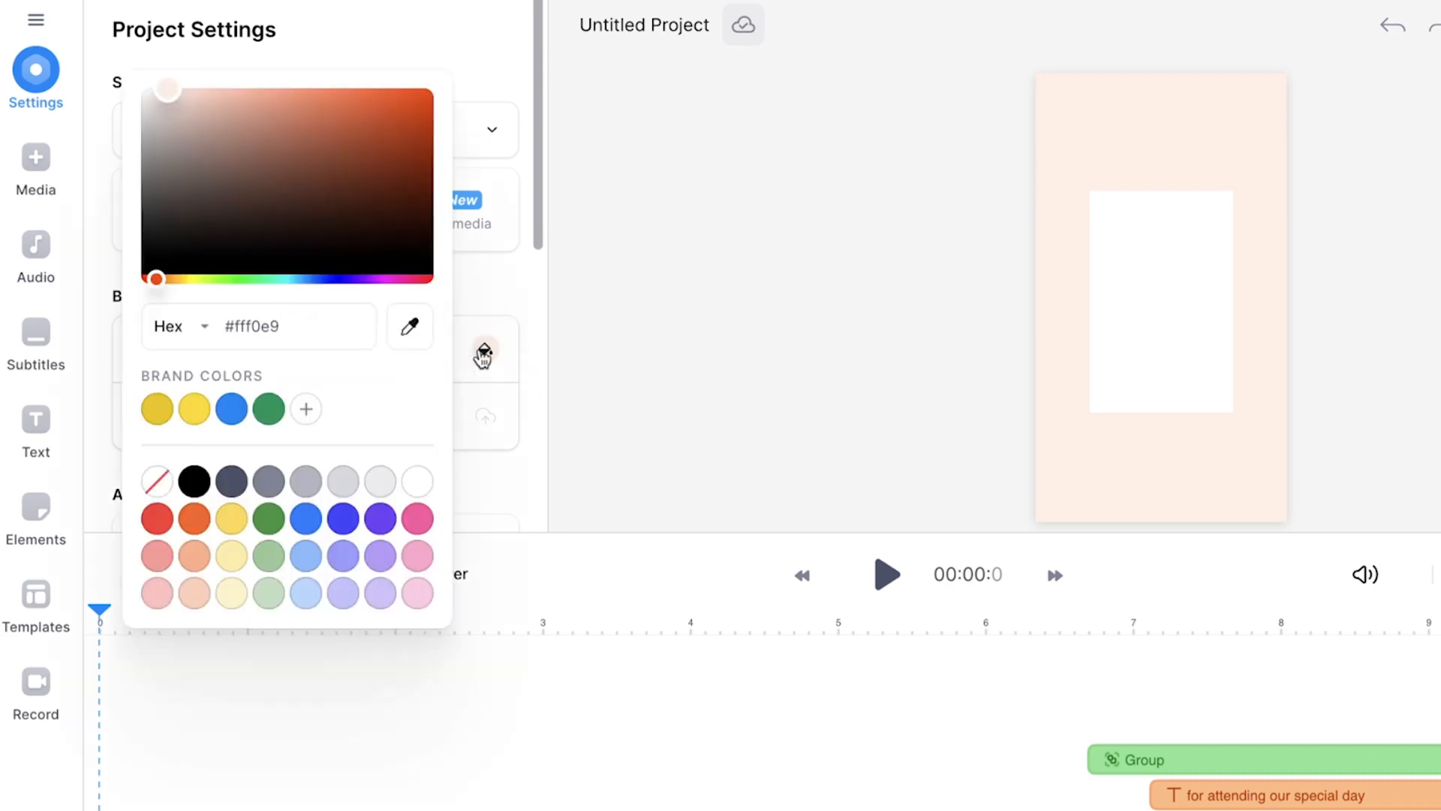
left_click(305, 279)
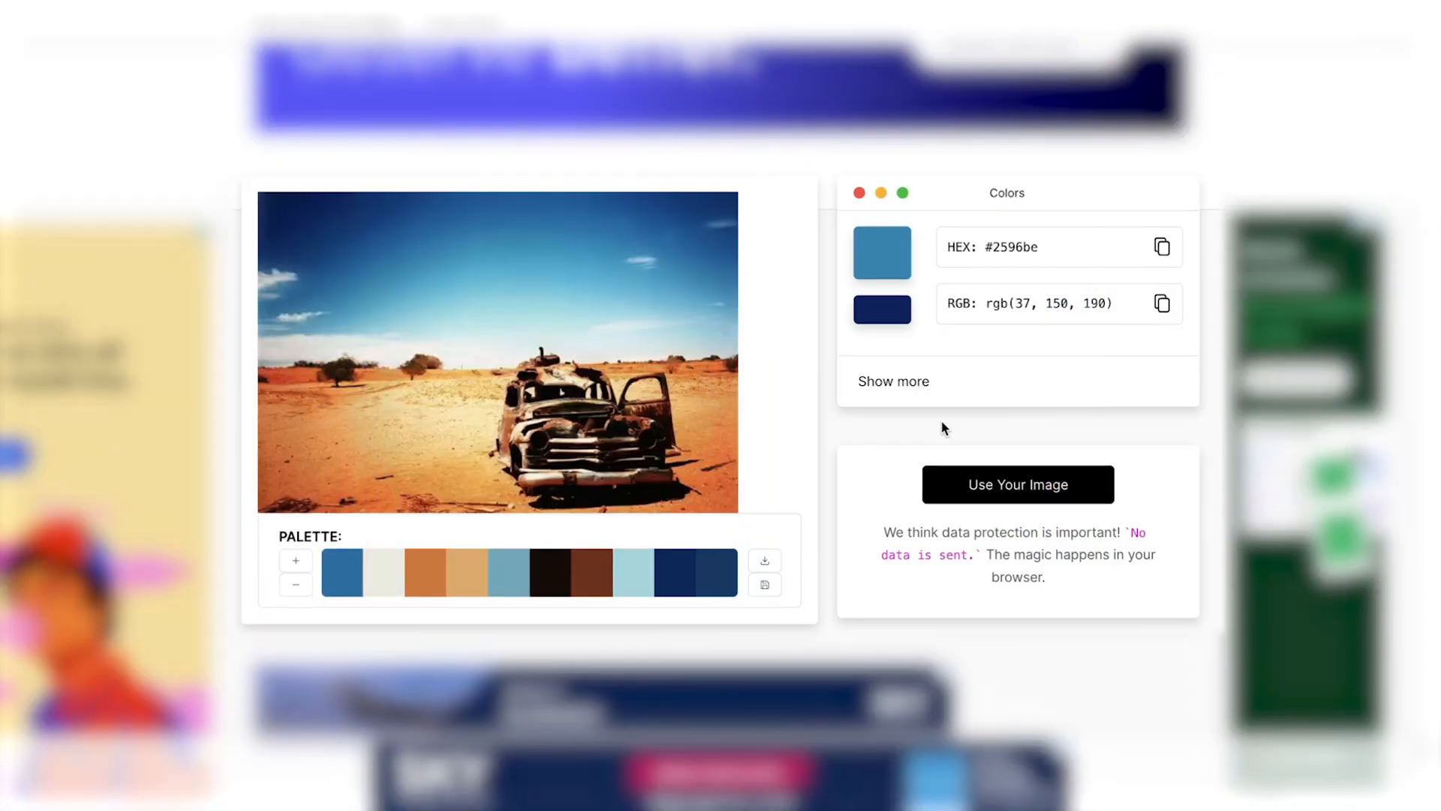
Switch to imagecolorpicker.com and upload wedding blue.jpeg from the Desktop as the image to sample
left_click(979, 482)
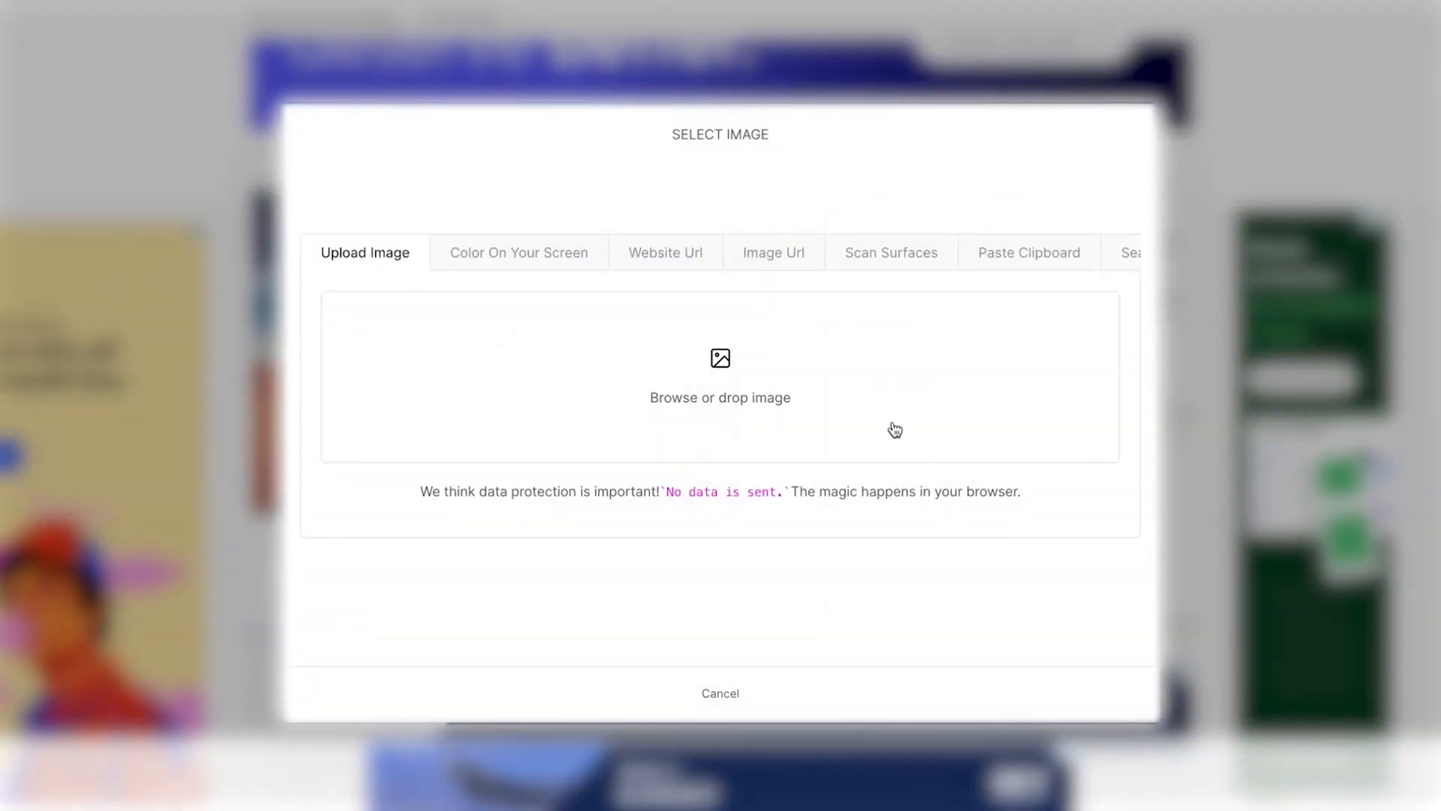
left_click(765, 369)
scroll(678, 397, "down", 3)
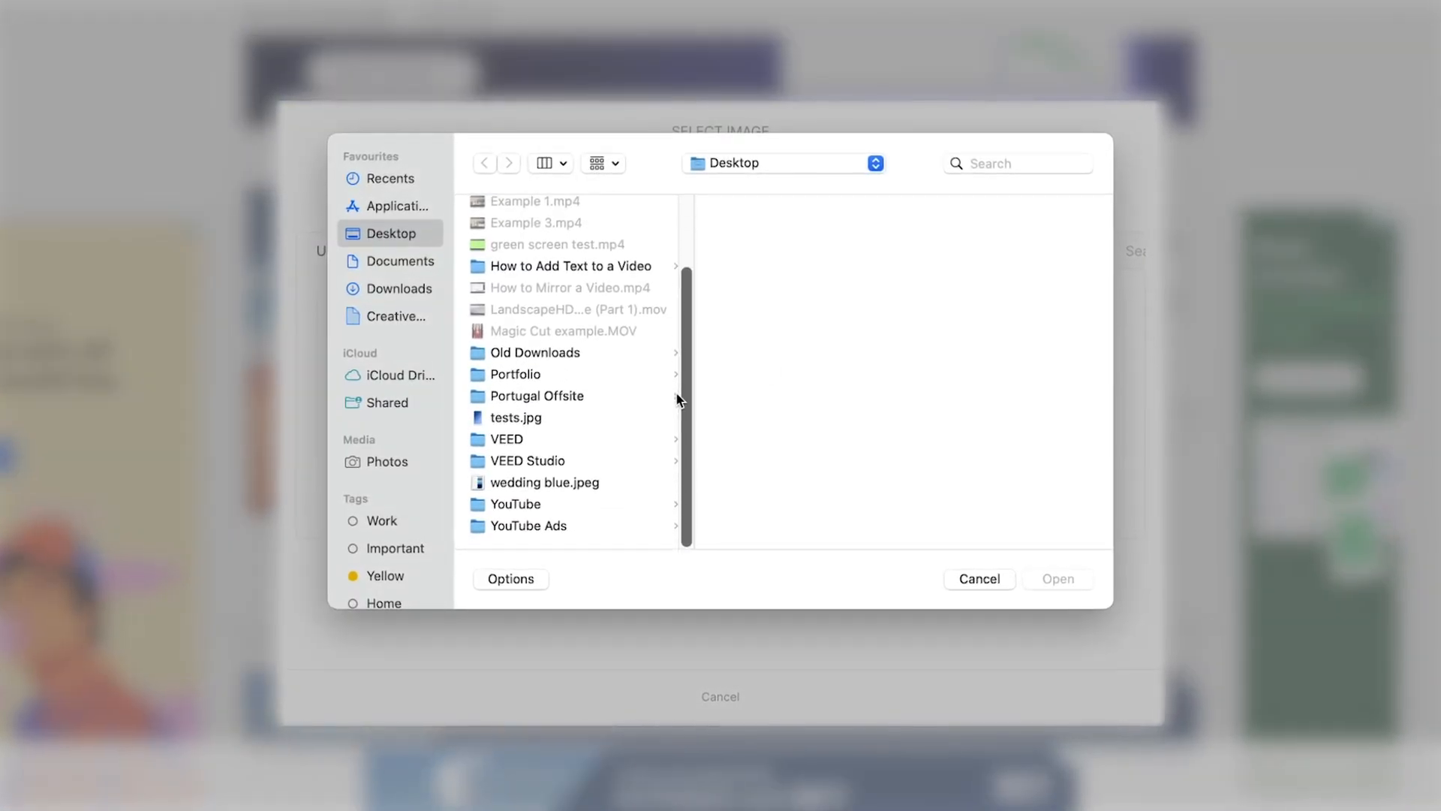
left_click(589, 483)
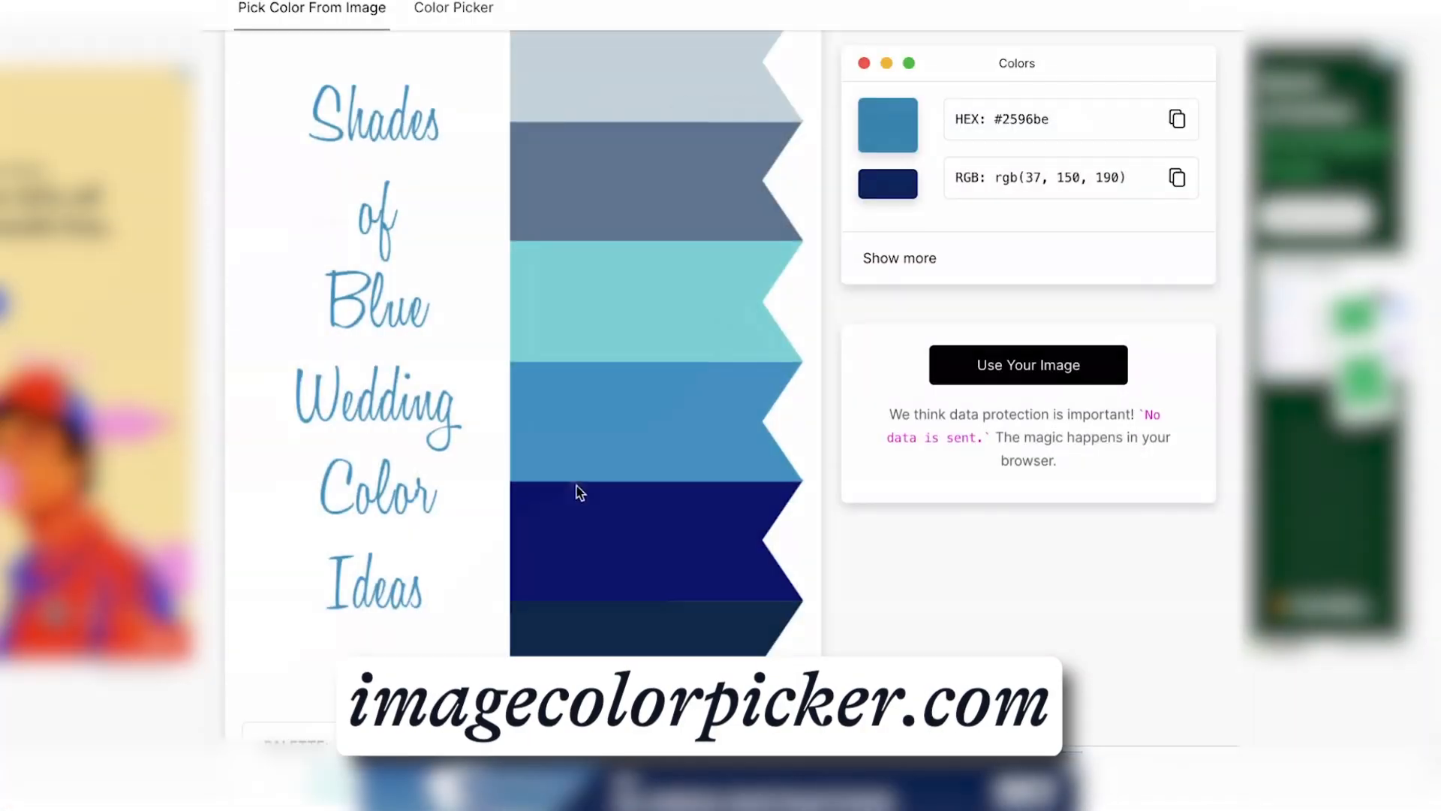
Sample the medium blue band in the image and set the video project's background colour to its hex value, #31A2CE
left_click(610, 401)
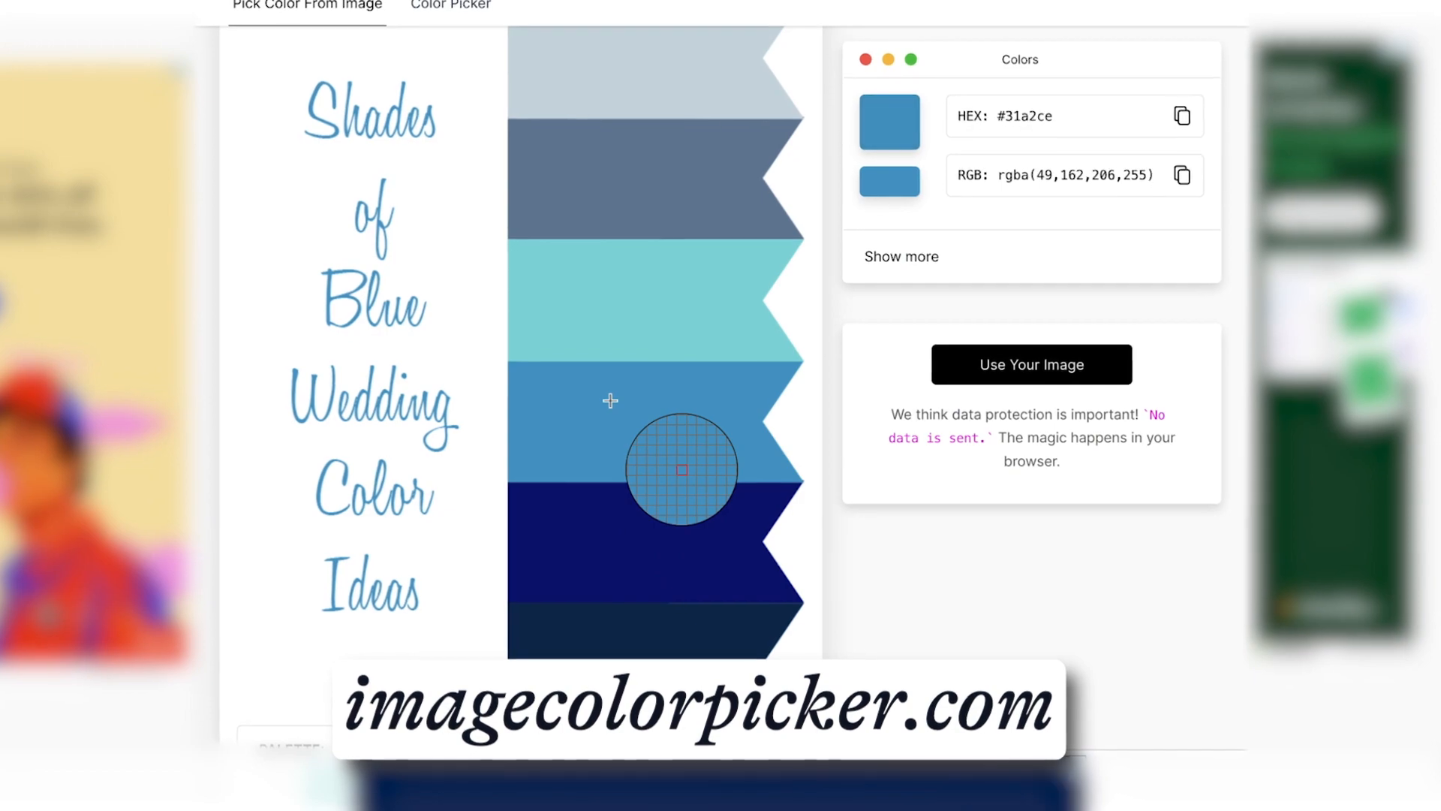
double_click(1030, 114)
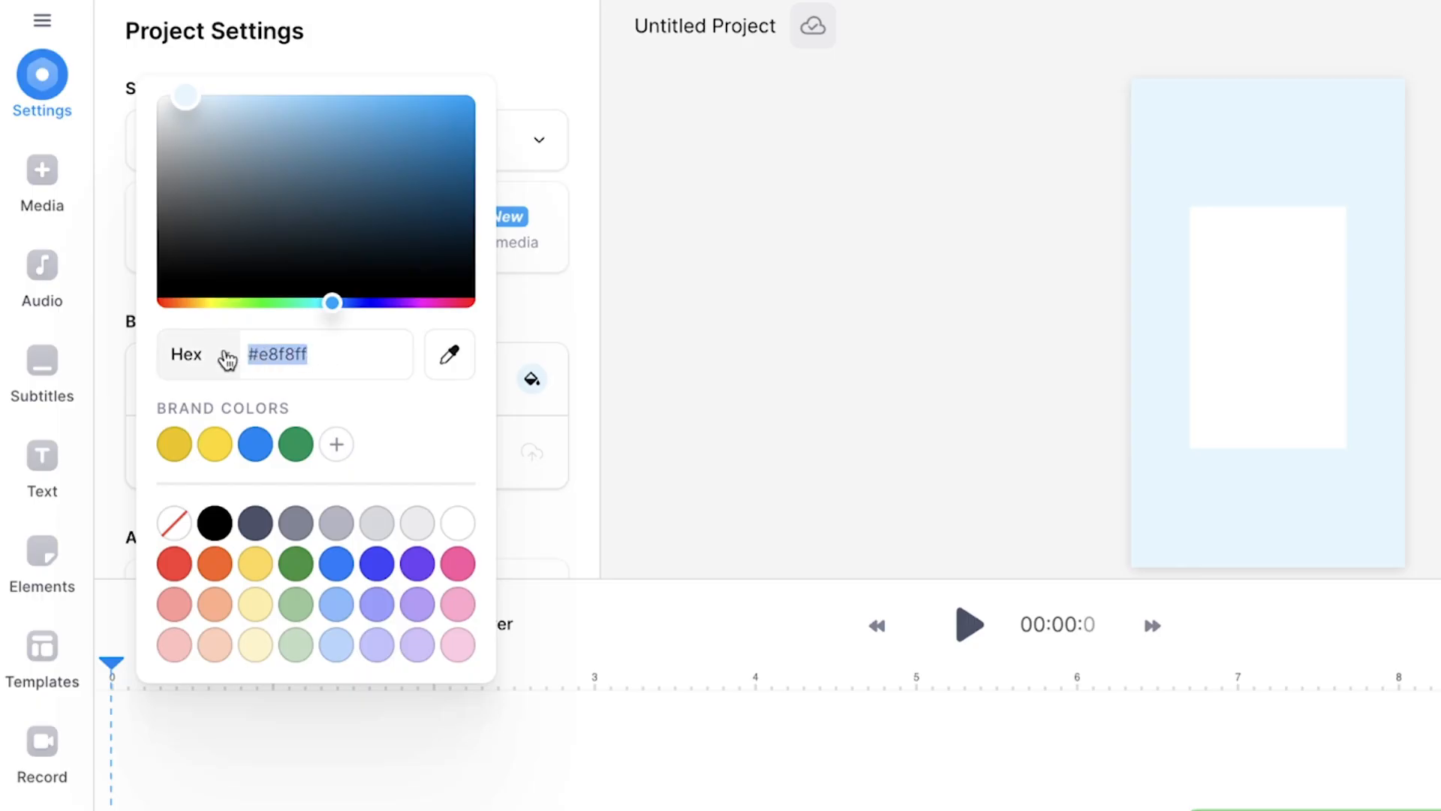
type("31a2ce")
left_click(608, 350)
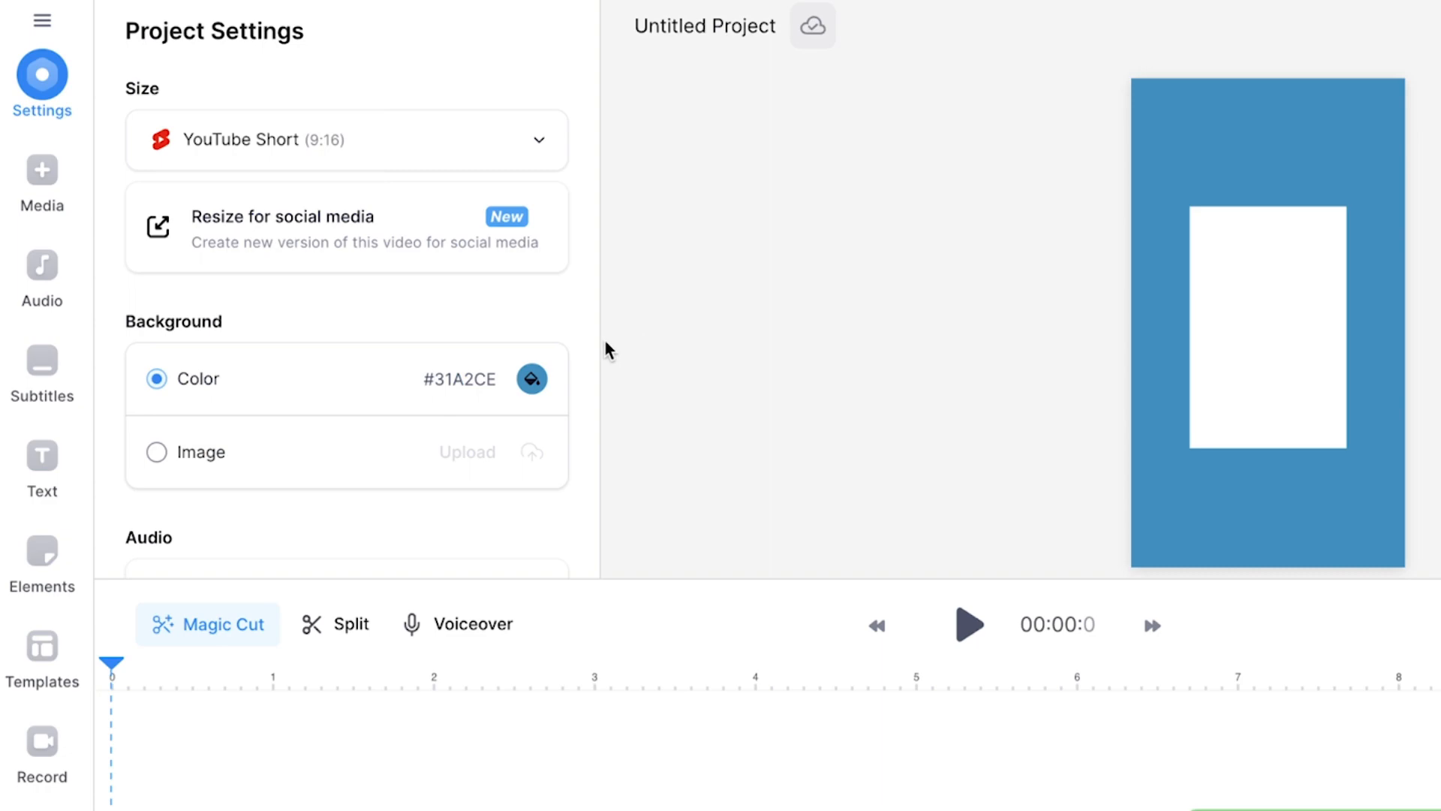
Switch the project background to an image and upload tests.jpg from the Desktop
left_click(208, 466)
left_click(468, 452)
scroll(455, 563, "down", 3)
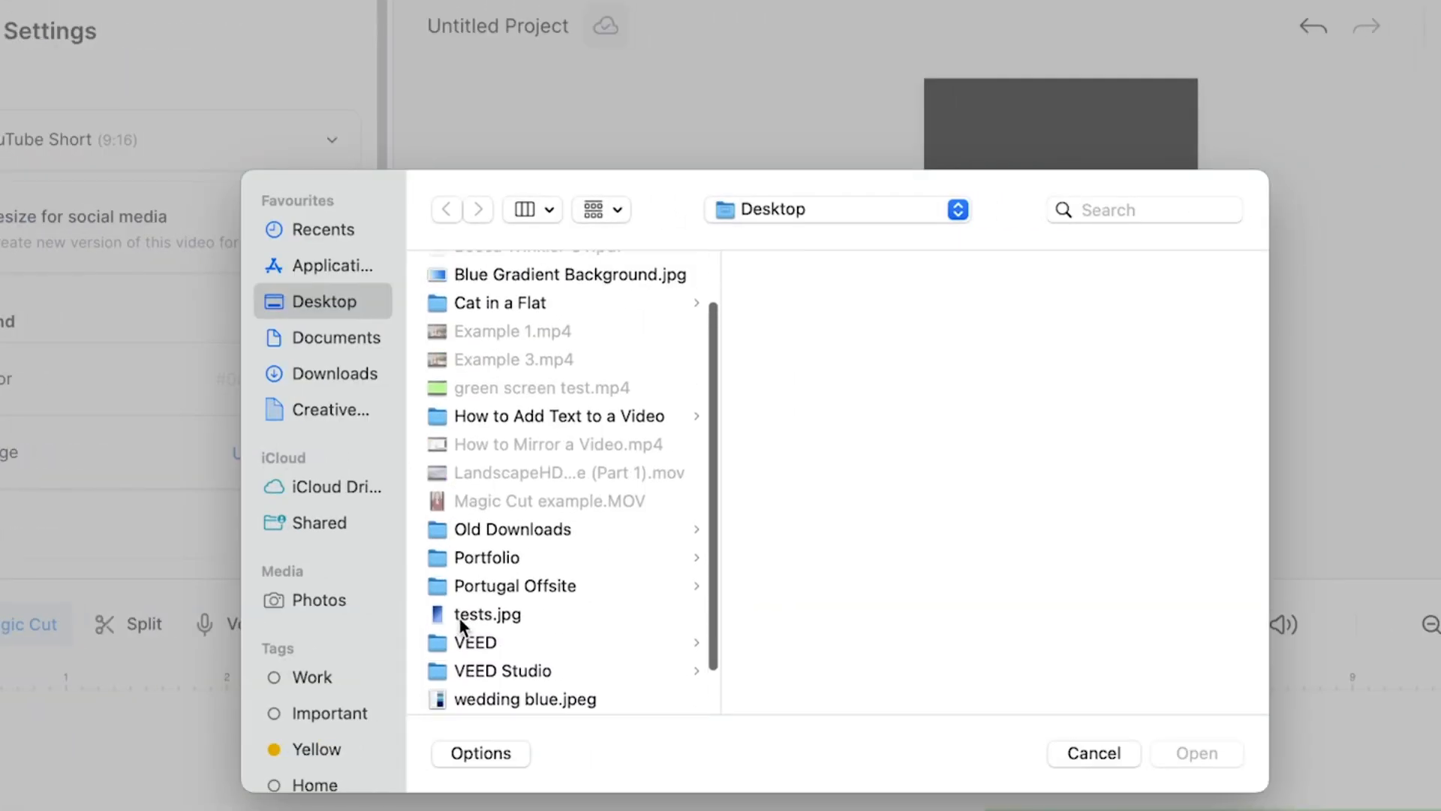
double_click(460, 617)
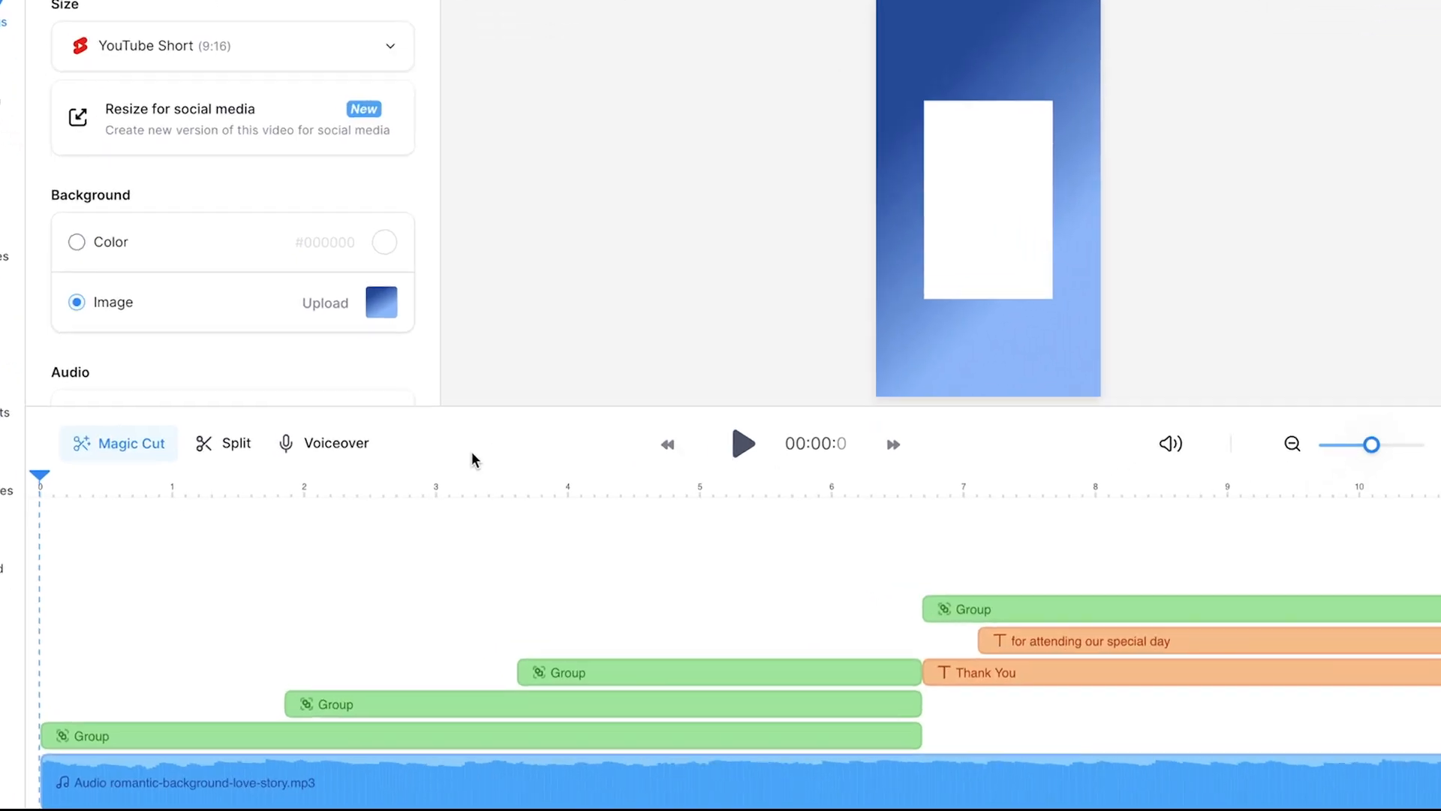
Ungroup the first polaroid group, which starts at 0 seconds in the timeline, and select its Shape layer
left_click(159, 724)
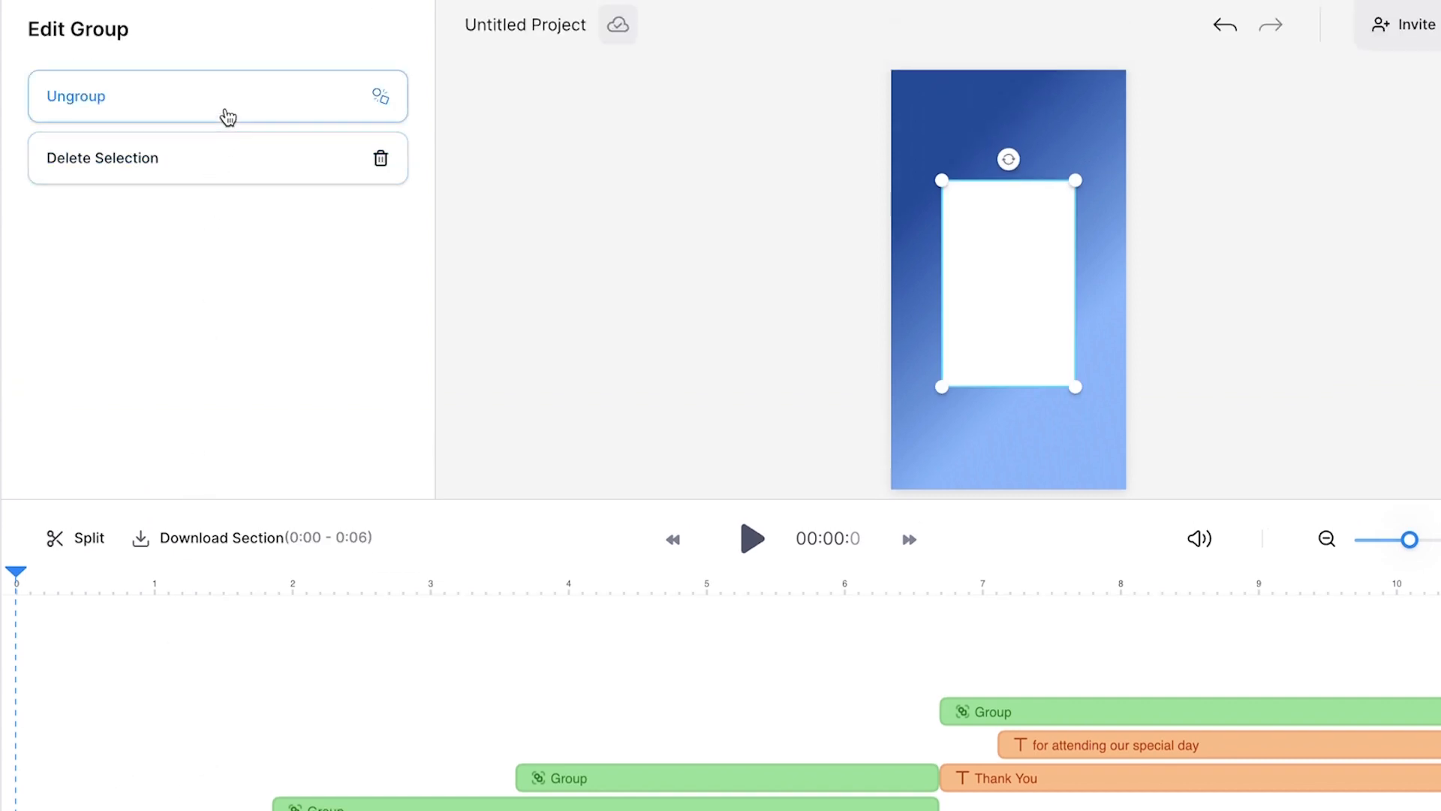
left_click(228, 117)
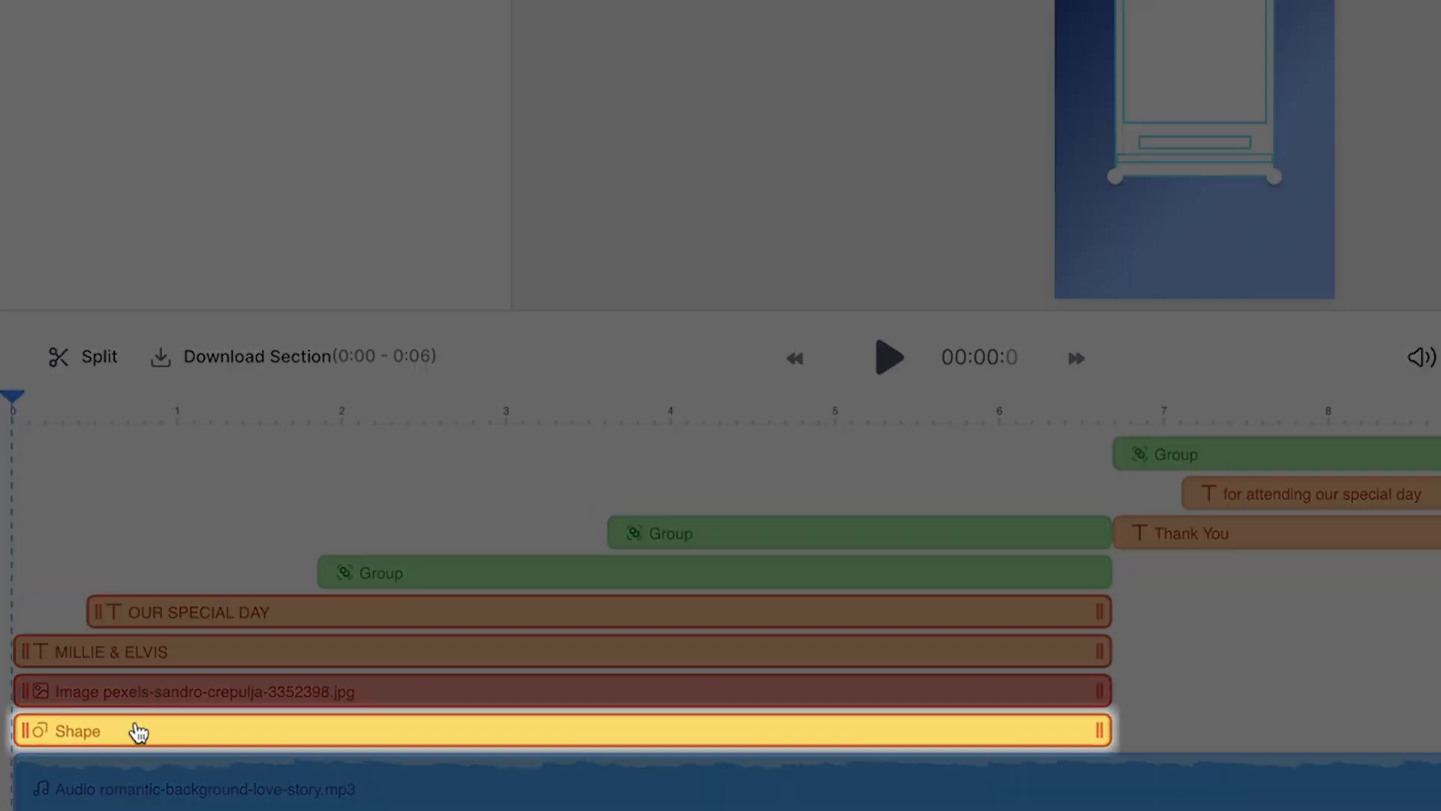
left_click(139, 732)
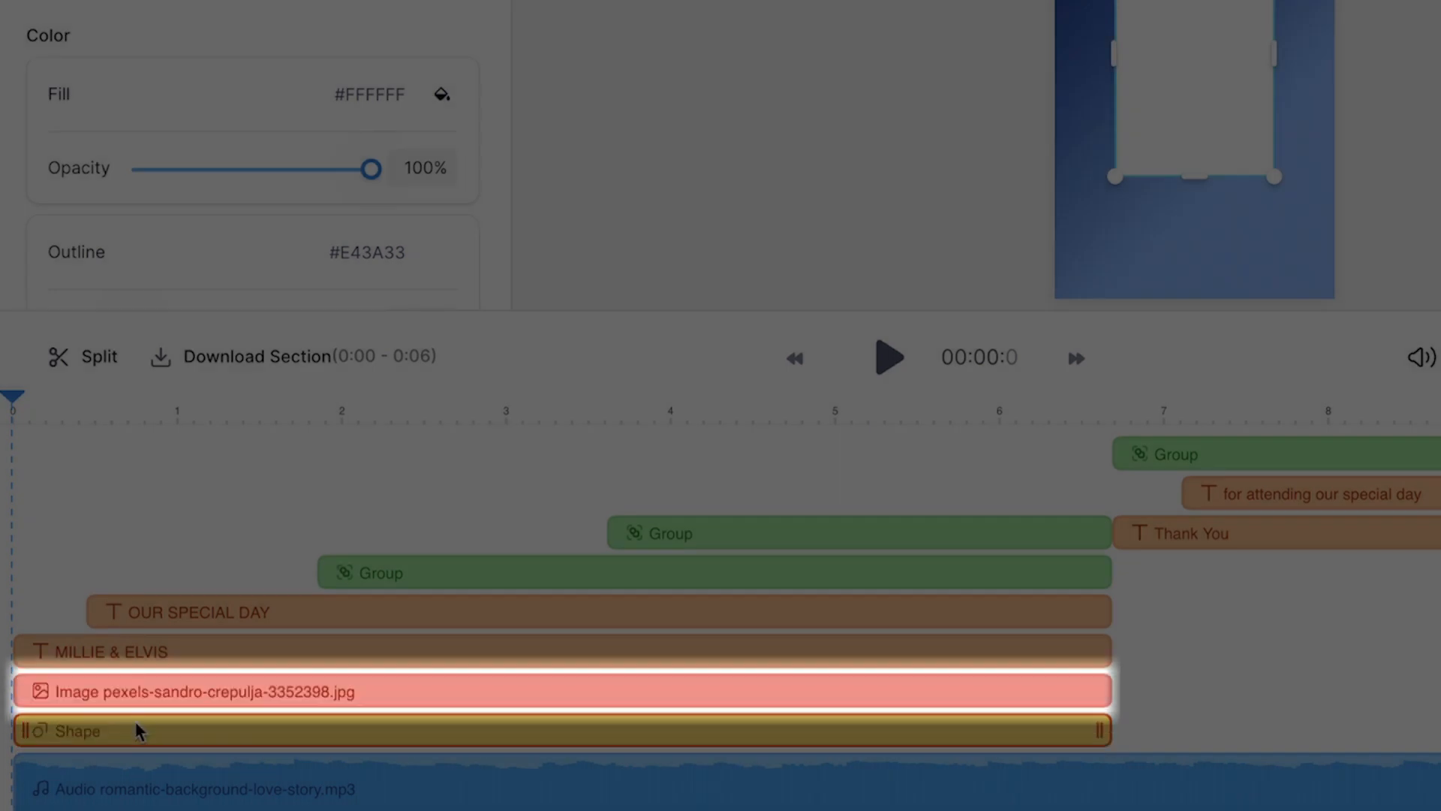
Replace the first polaroid's image, pexels-sandro-crepulja-3352398.jpg, with IMG_9066.JPG from the Downloads folder
left_click(129, 690)
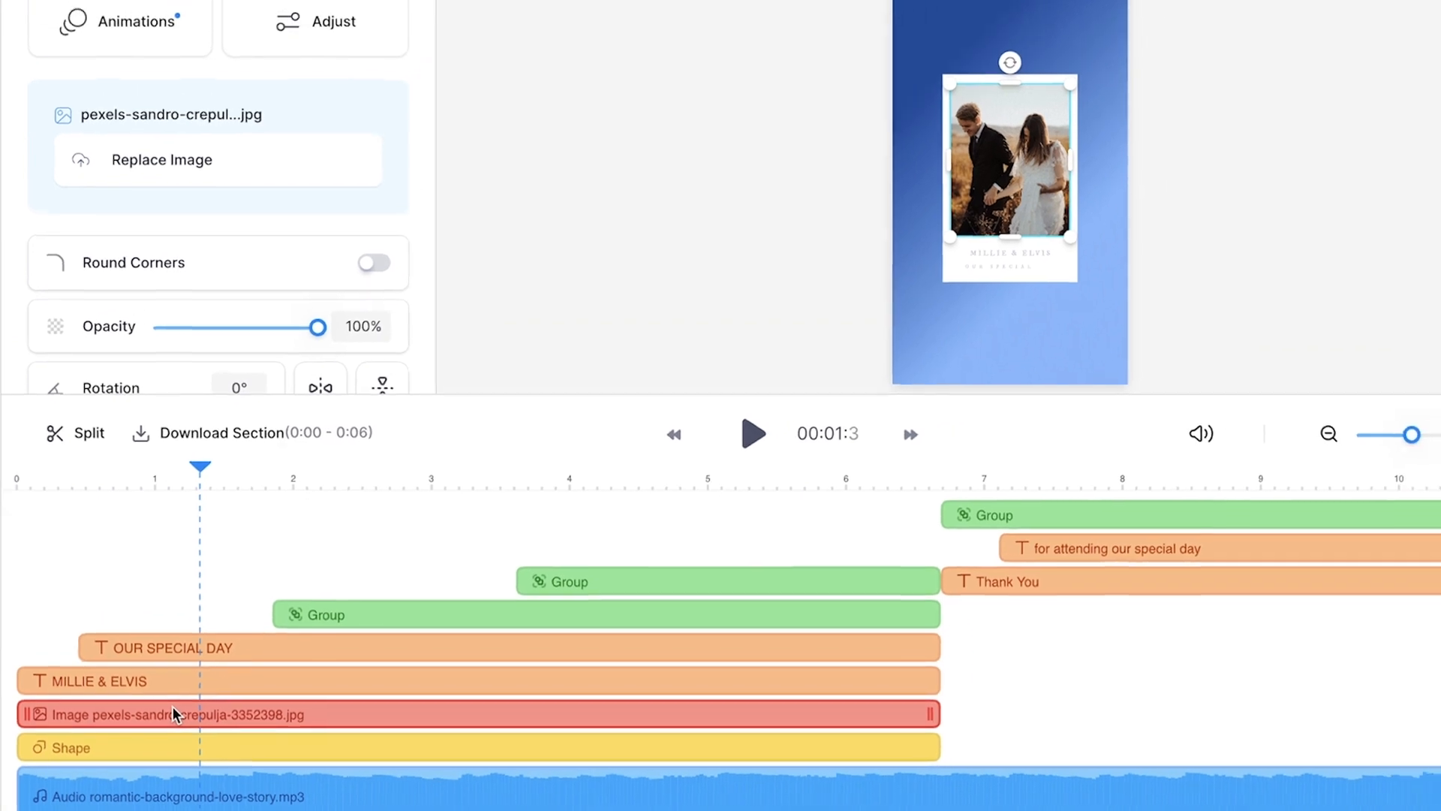
left_click(280, 181)
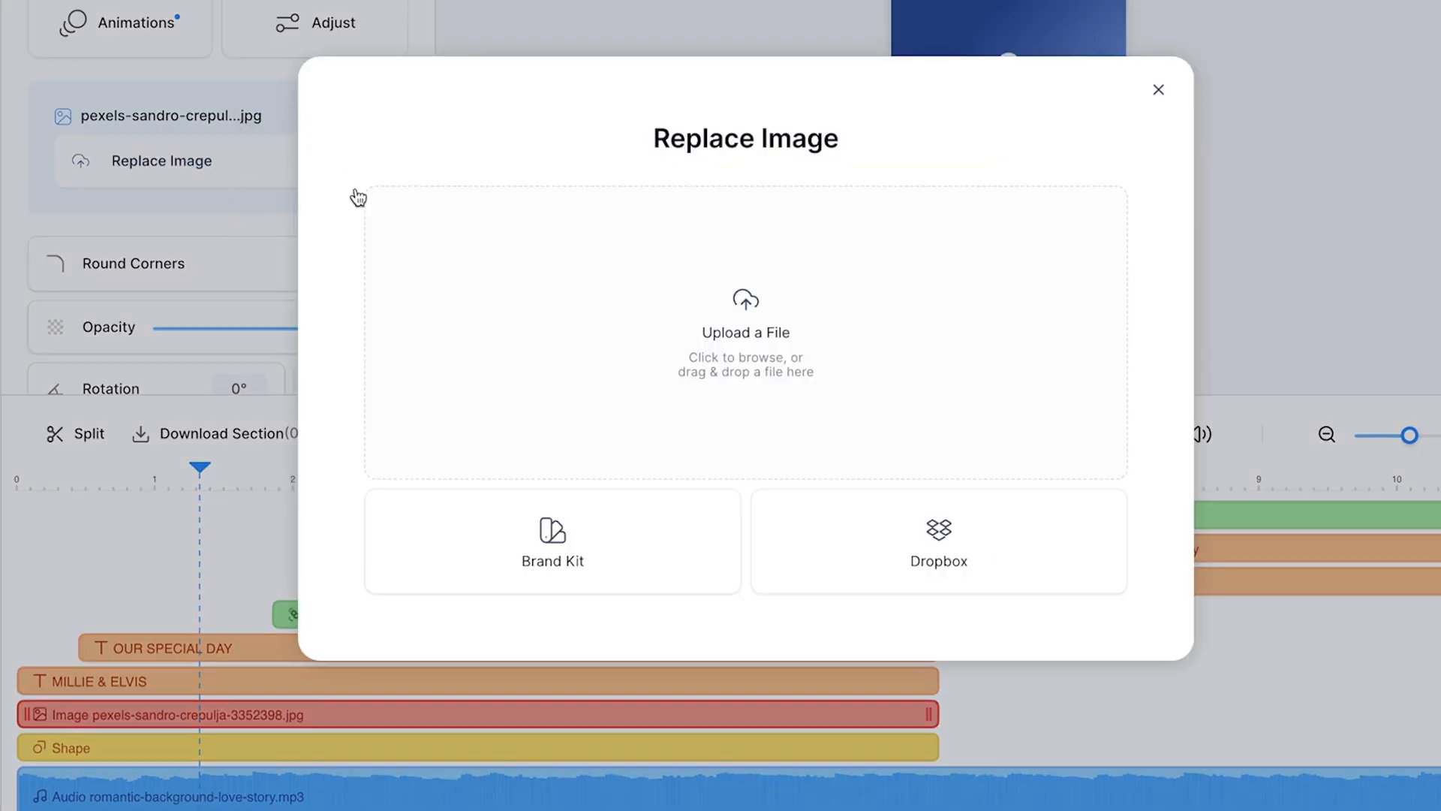
left_click(368, 217)
left_click(409, 217)
left_click(492, 277)
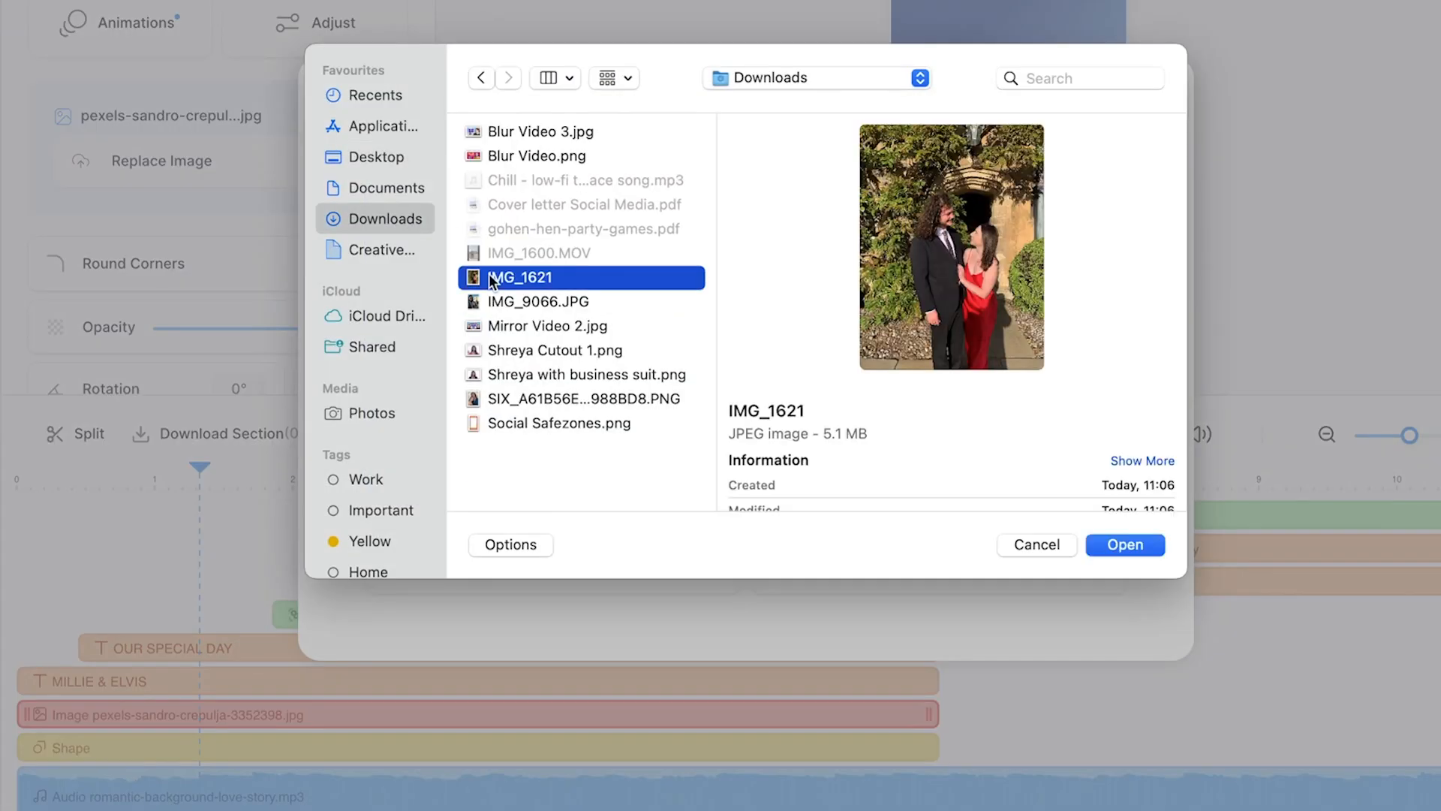
key("Down")
key("Return")
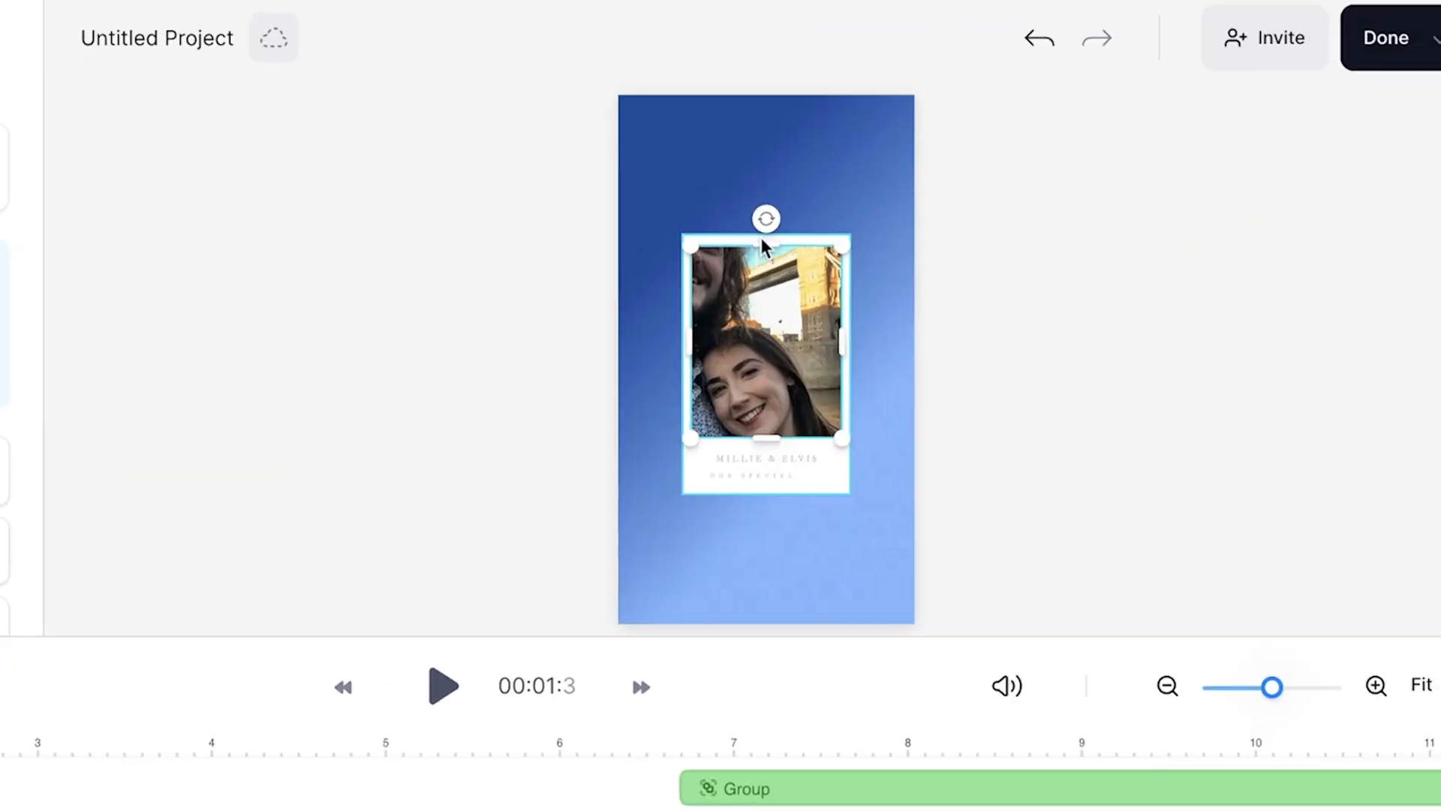
Widen the crop of the first polaroid's photo to show both faces, and scale and position it inside the white frame
left_click_drag(763, 241, 764, 110)
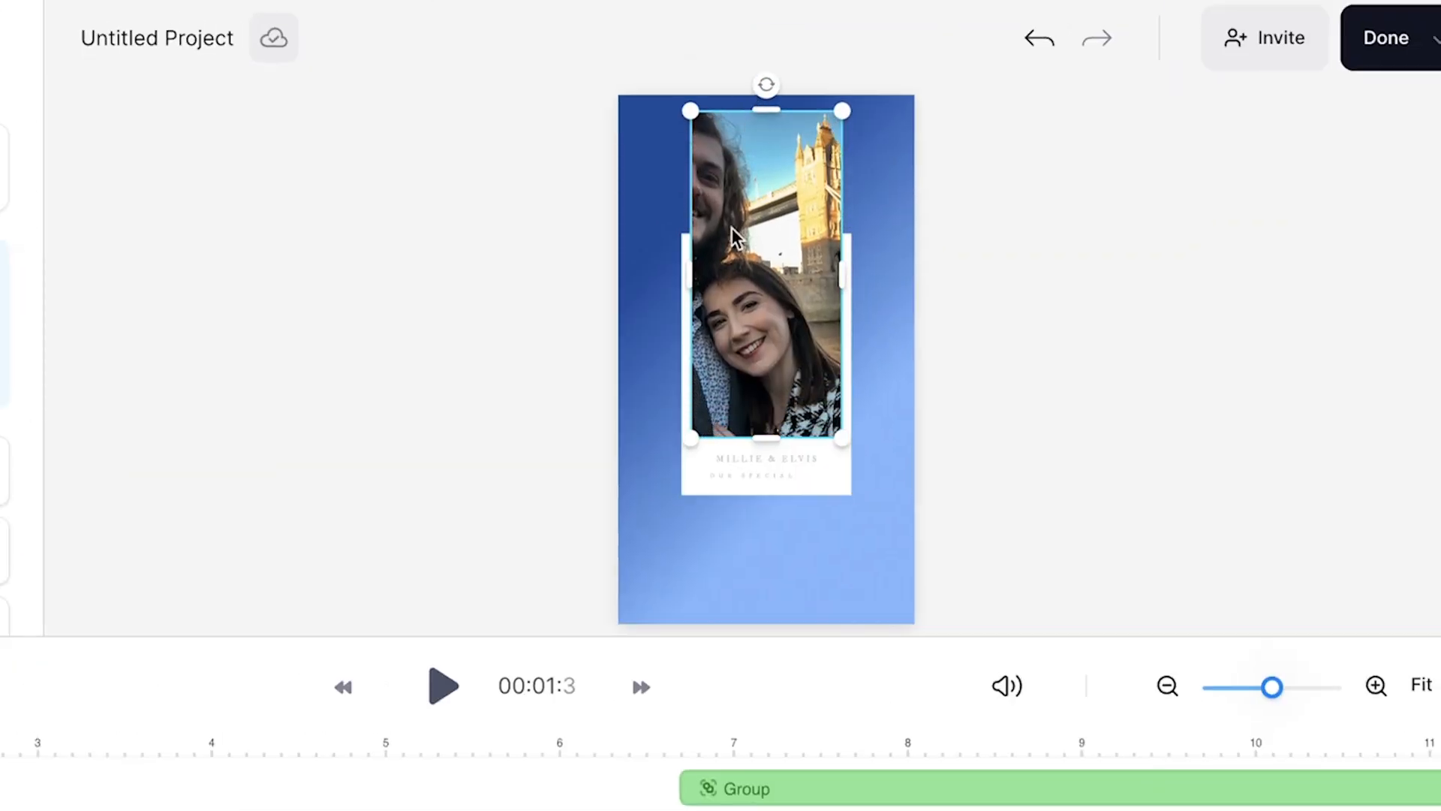
left_click_drag(694, 280, 615, 289)
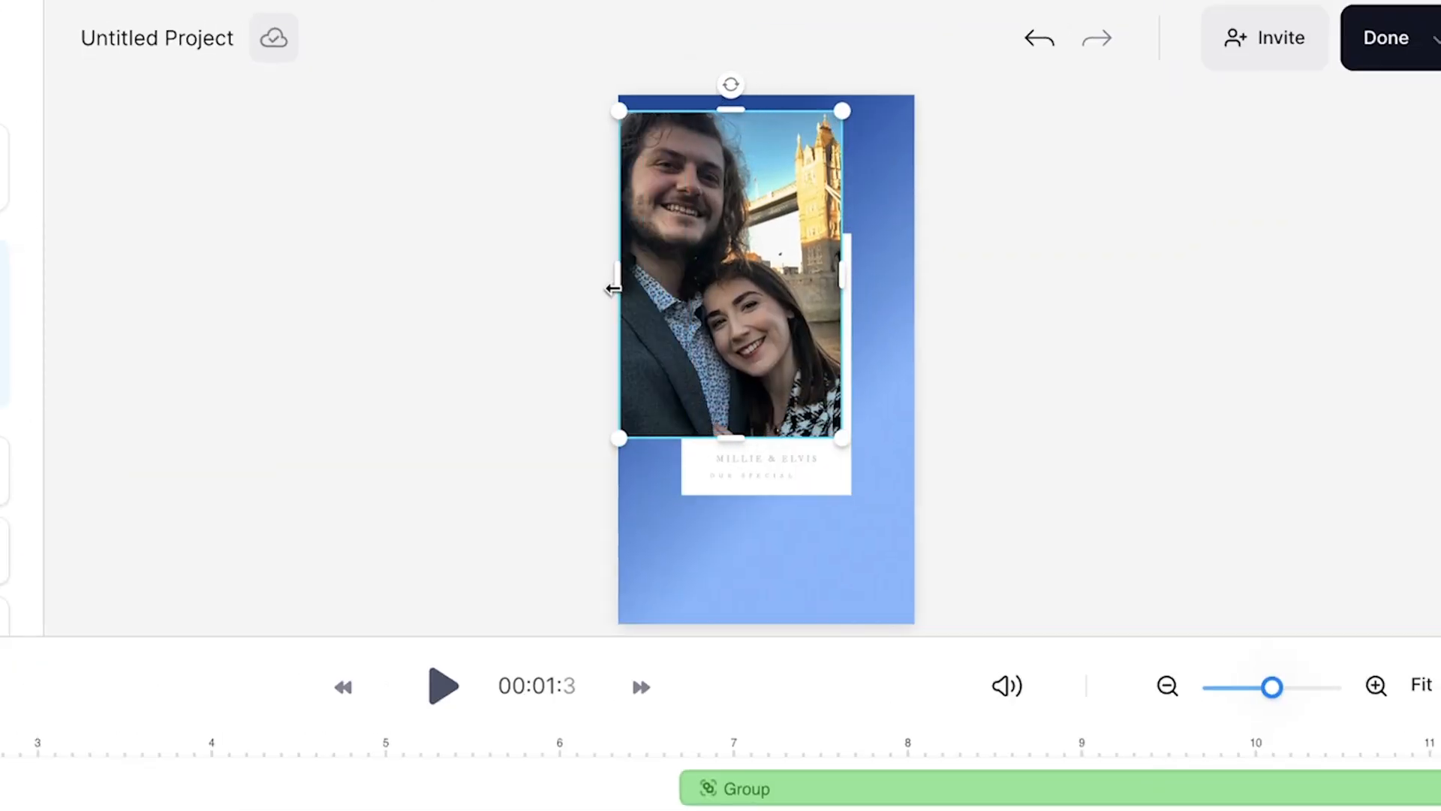
left_click_drag(734, 109, 735, 95)
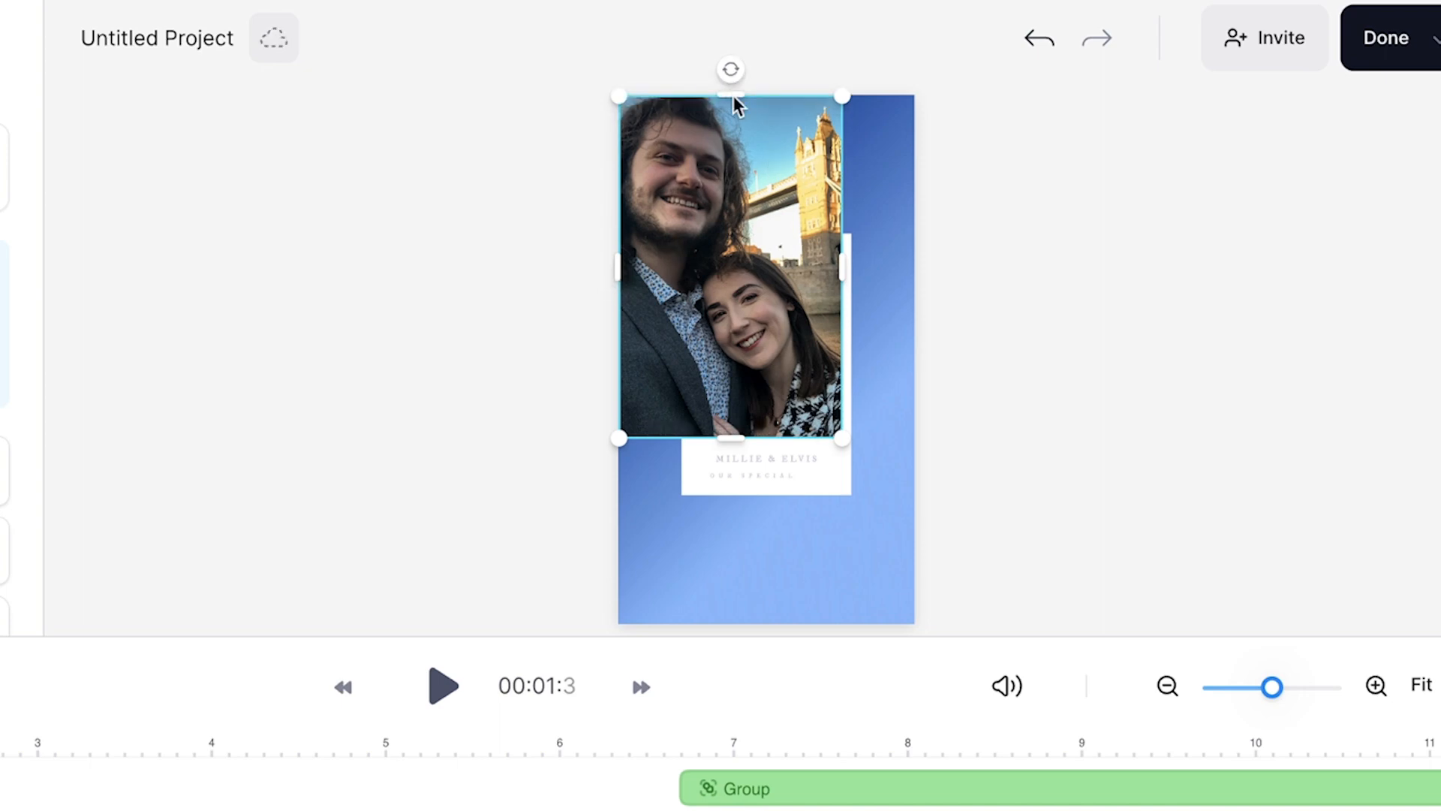
left_click_drag(844, 95, 759, 201)
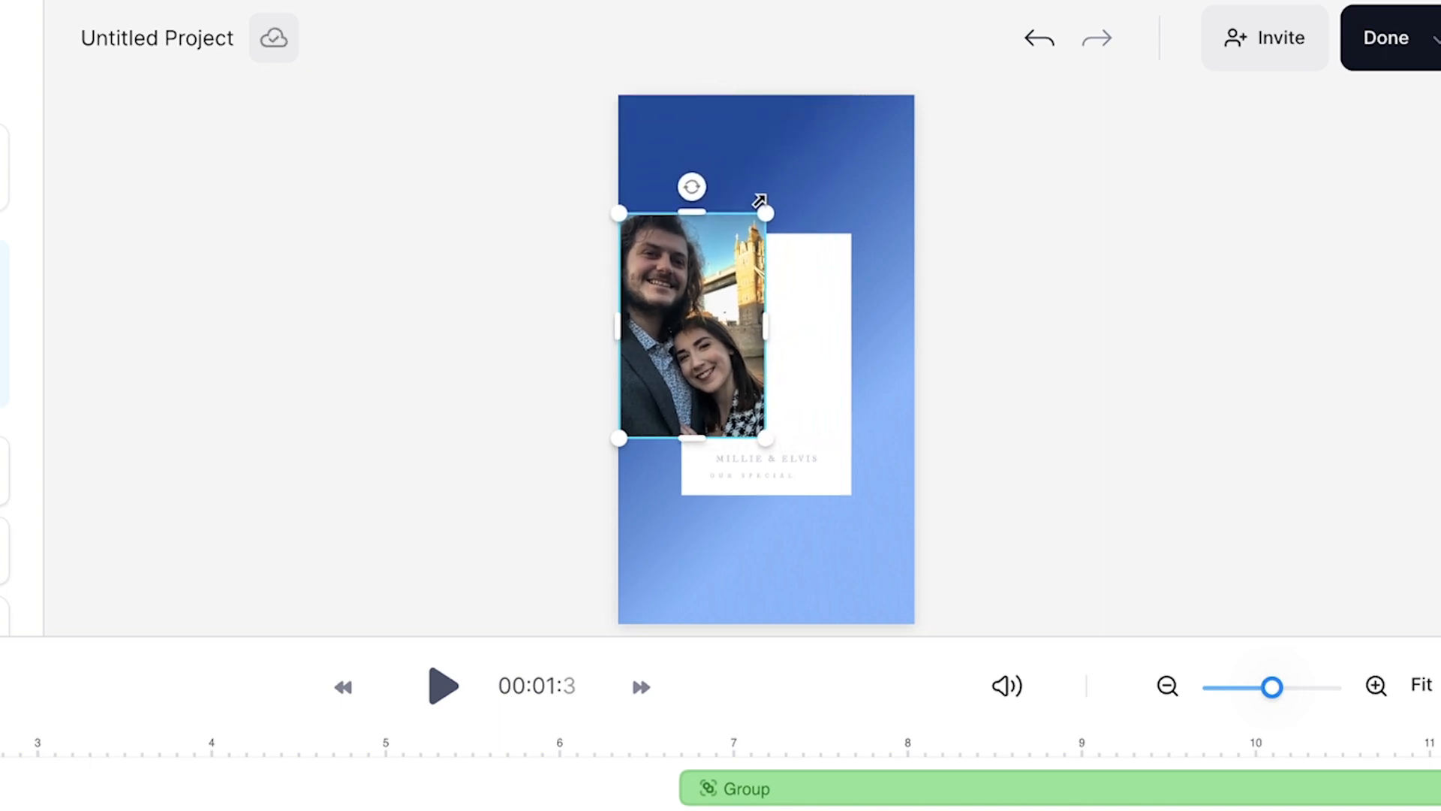
left_click_drag(704, 286, 786, 319)
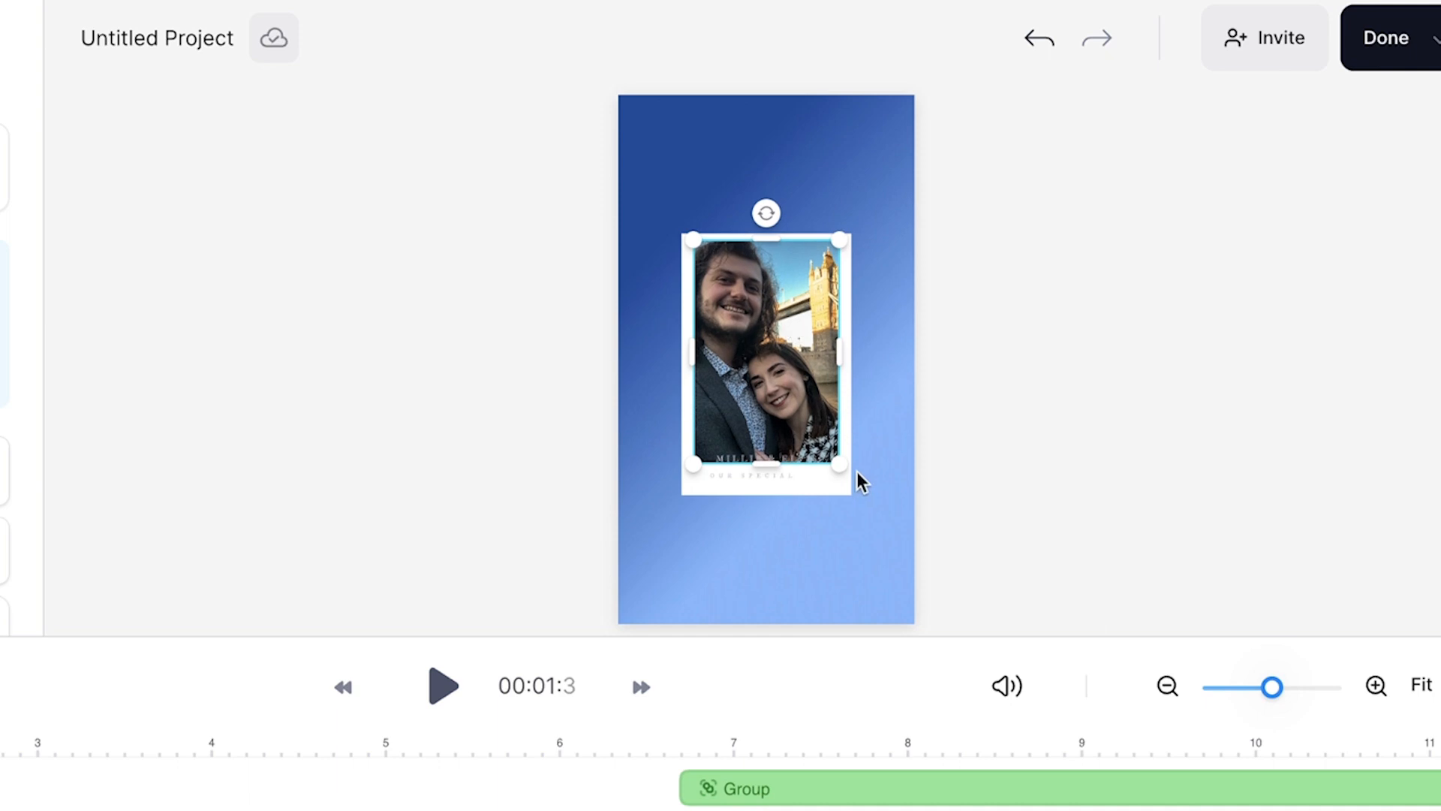
left_click_drag(835, 471, 821, 436)
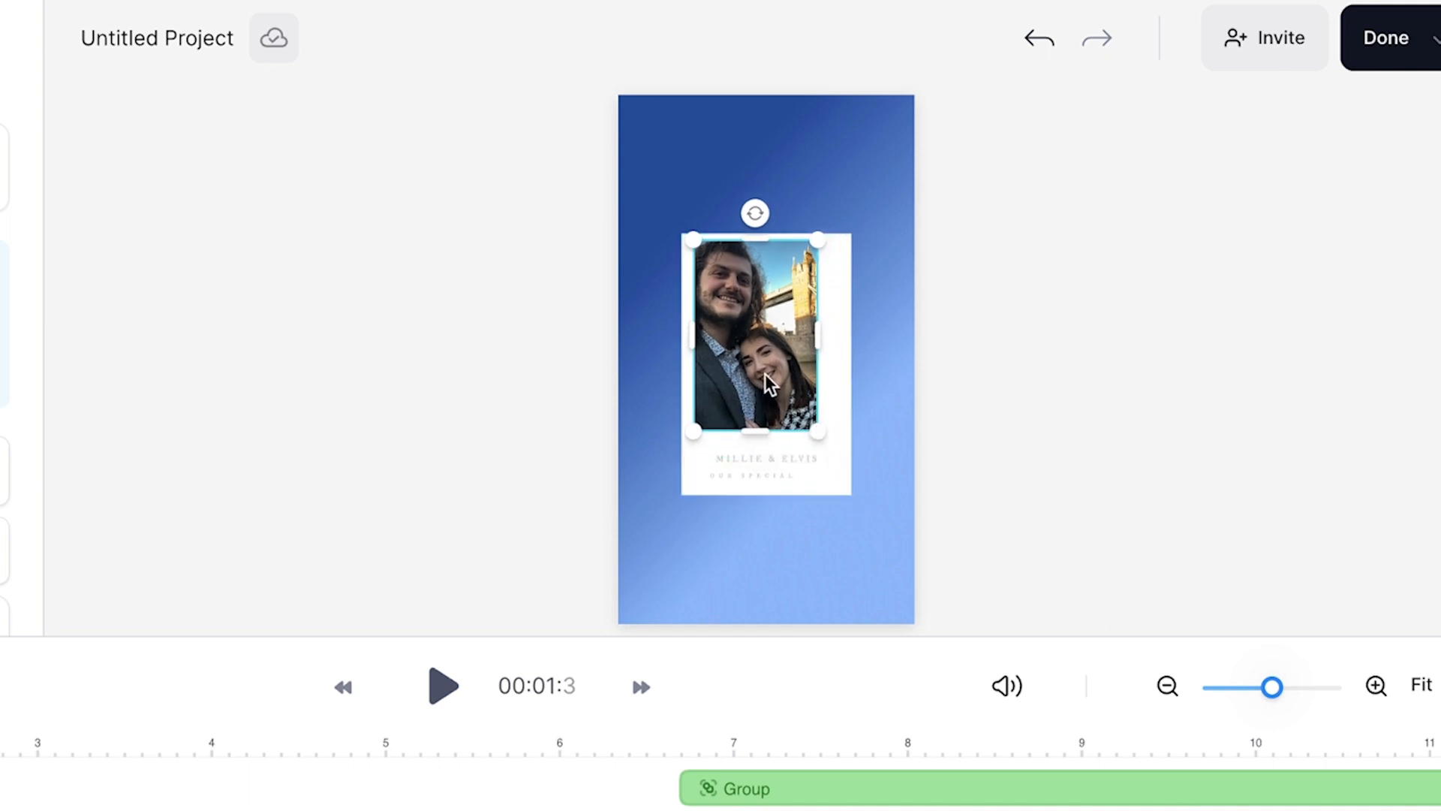
Delete the photo from the first polaroid
left_click(962, 398)
left_click(797, 374)
key("Delete")
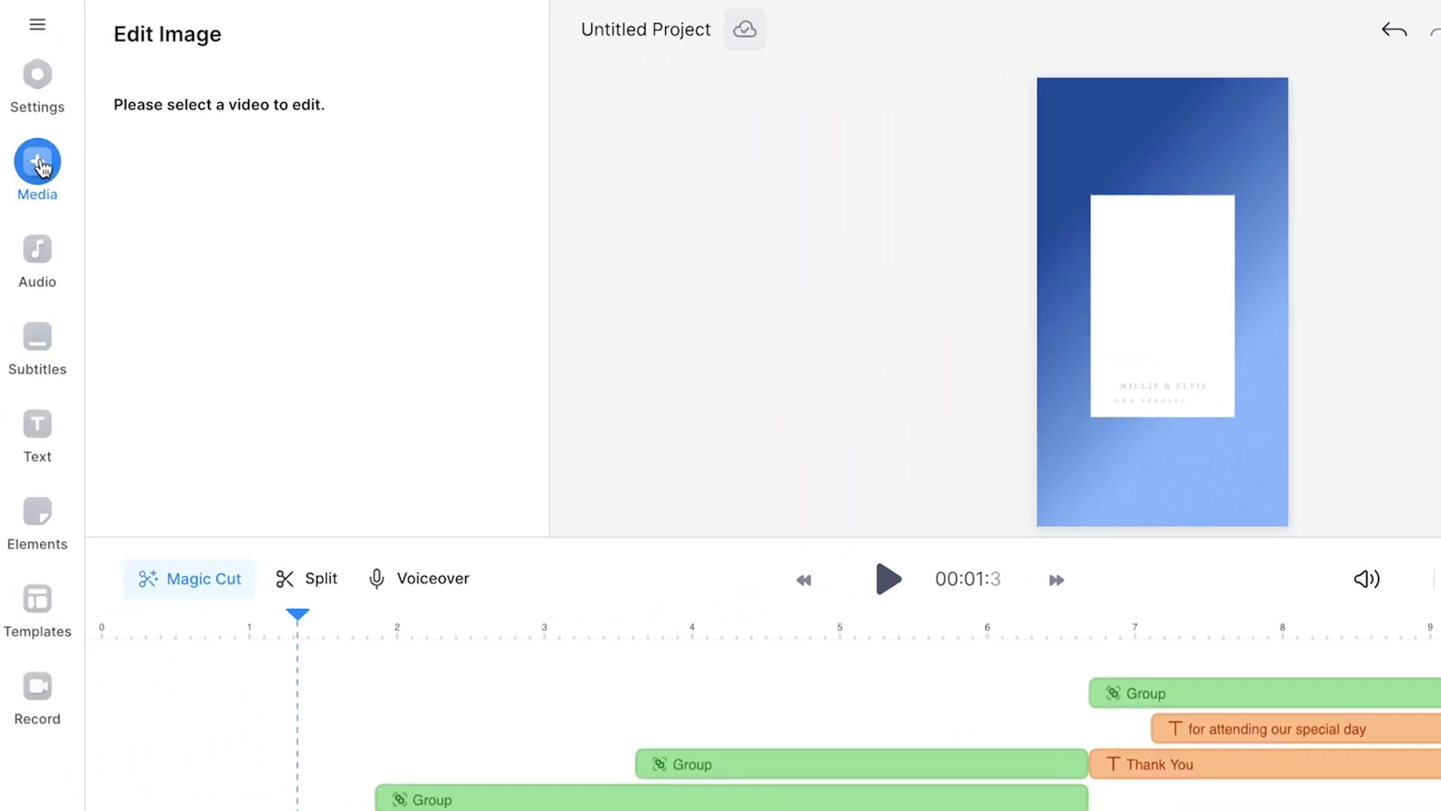
Upload IMG_1600.MOV from the Downloads folder, scale it down and place it on the empty polaroid frame
left_click(37, 162)
left_click(203, 161)
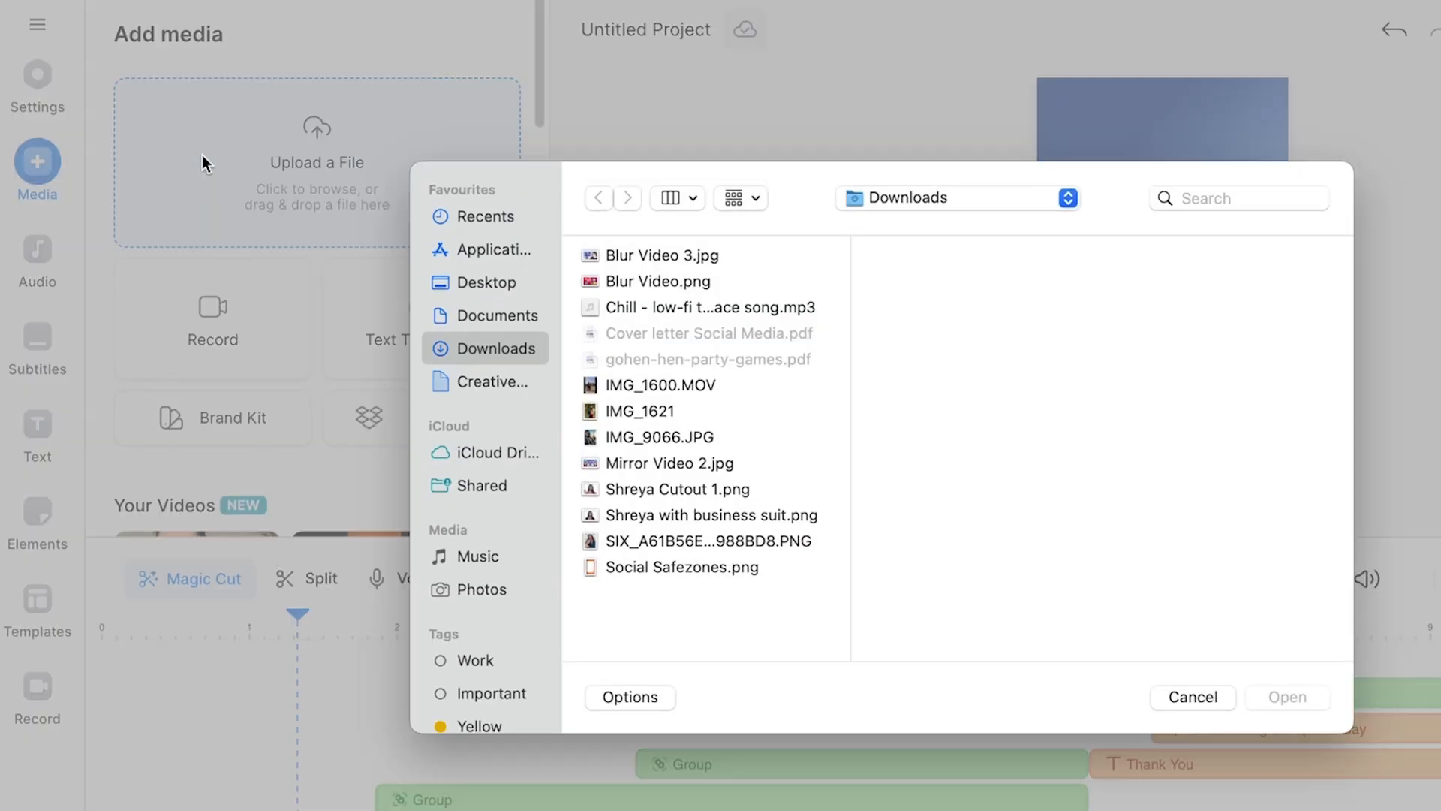
left_click(672, 386)
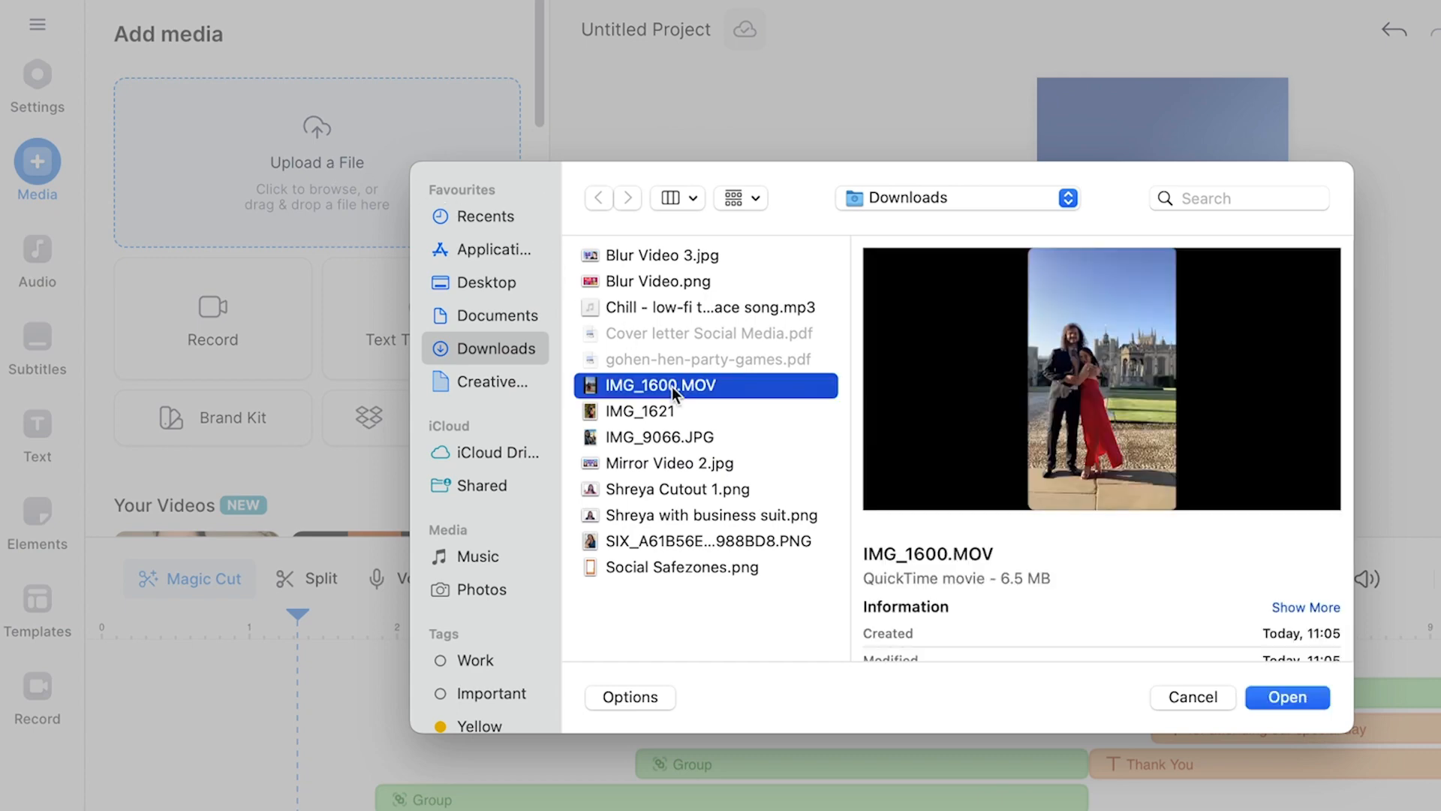
double_click(673, 386)
left_click_drag(1286, 75, 1119, 360)
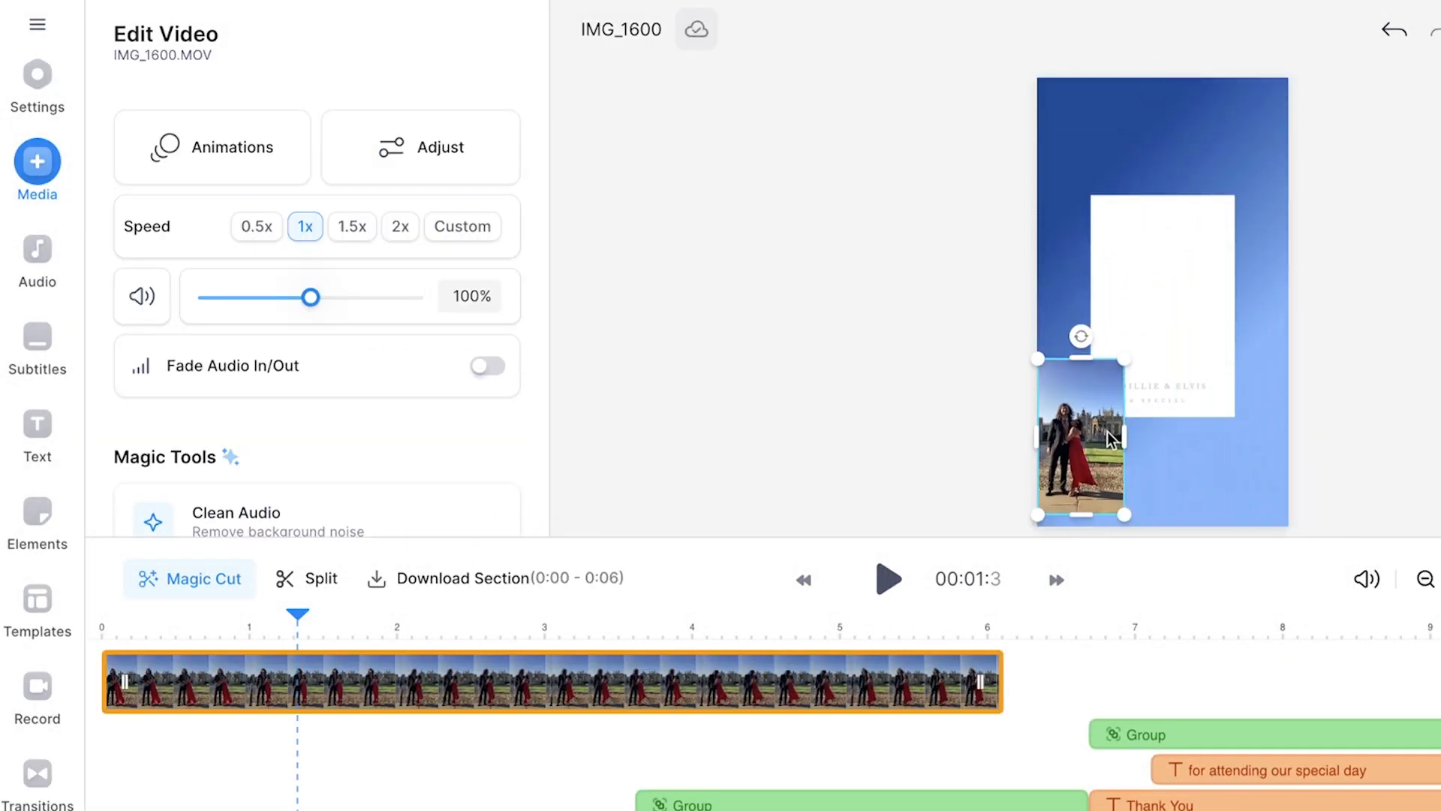
left_click_drag(1106, 444, 1188, 288)
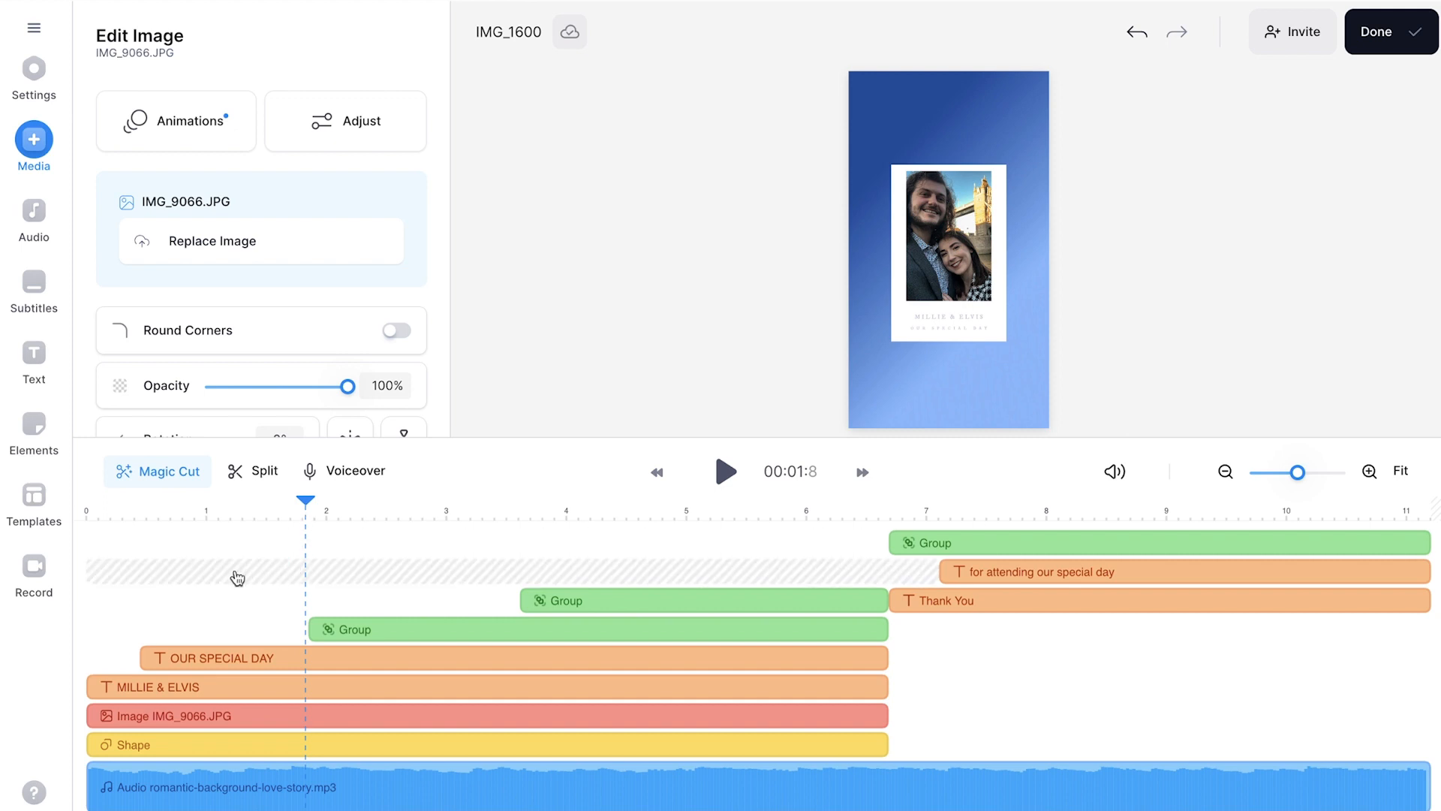
Replace the placeholder couple's names in the first polaroid's caption with the new couple's names in capitals
left_click(172, 687)
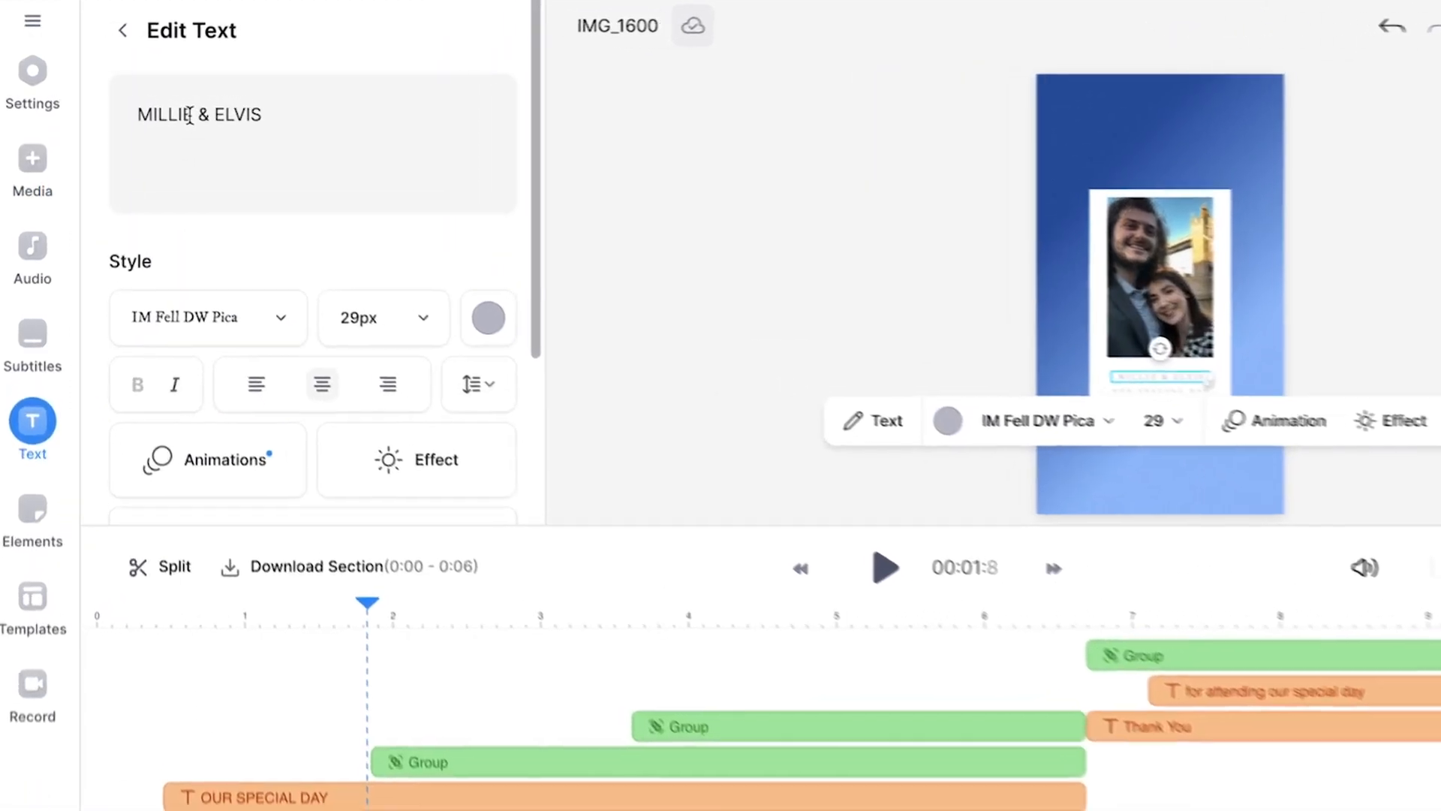
double_click(118, 105)
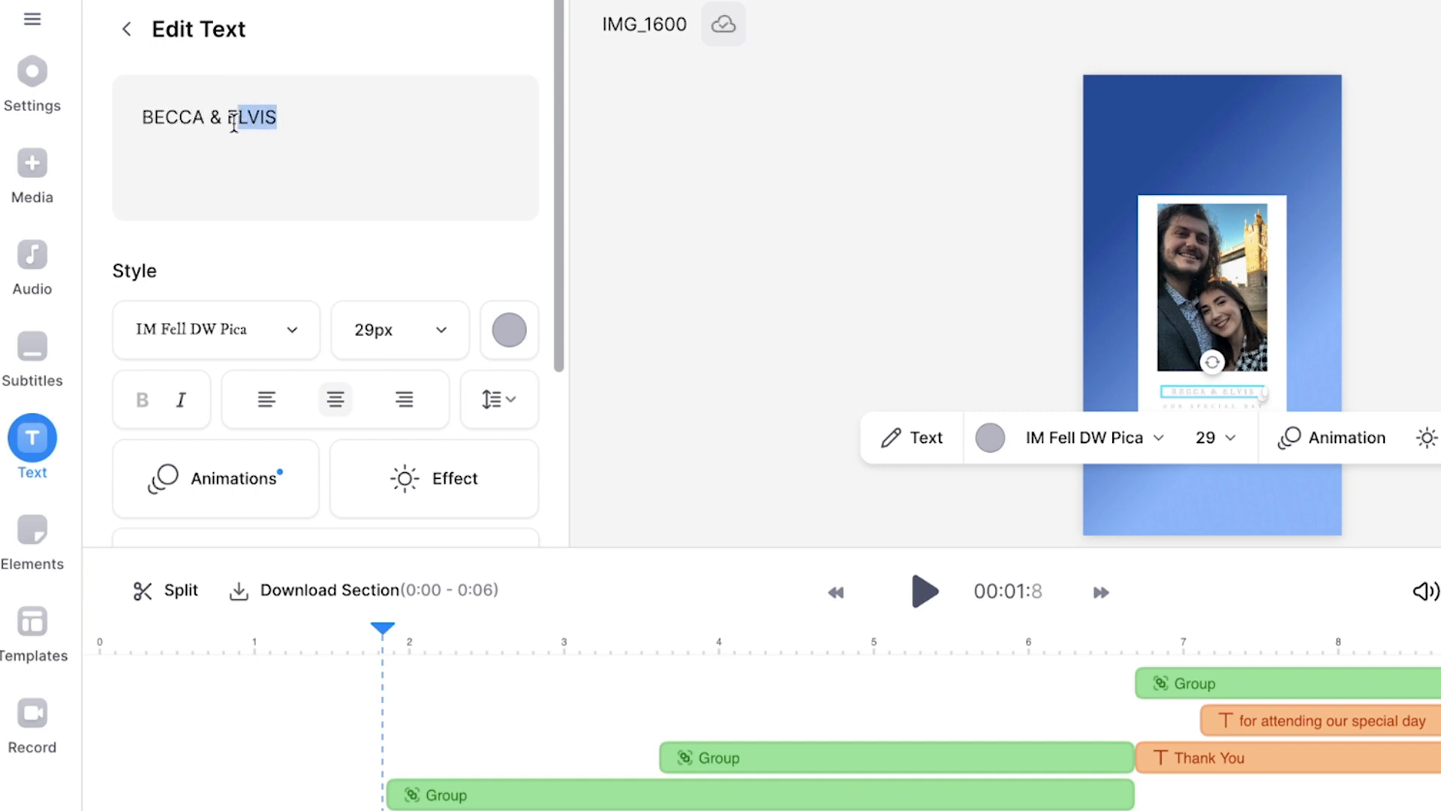
Browse the available fonts and text colours for the first polaroid's names caption
left_click(242, 335)
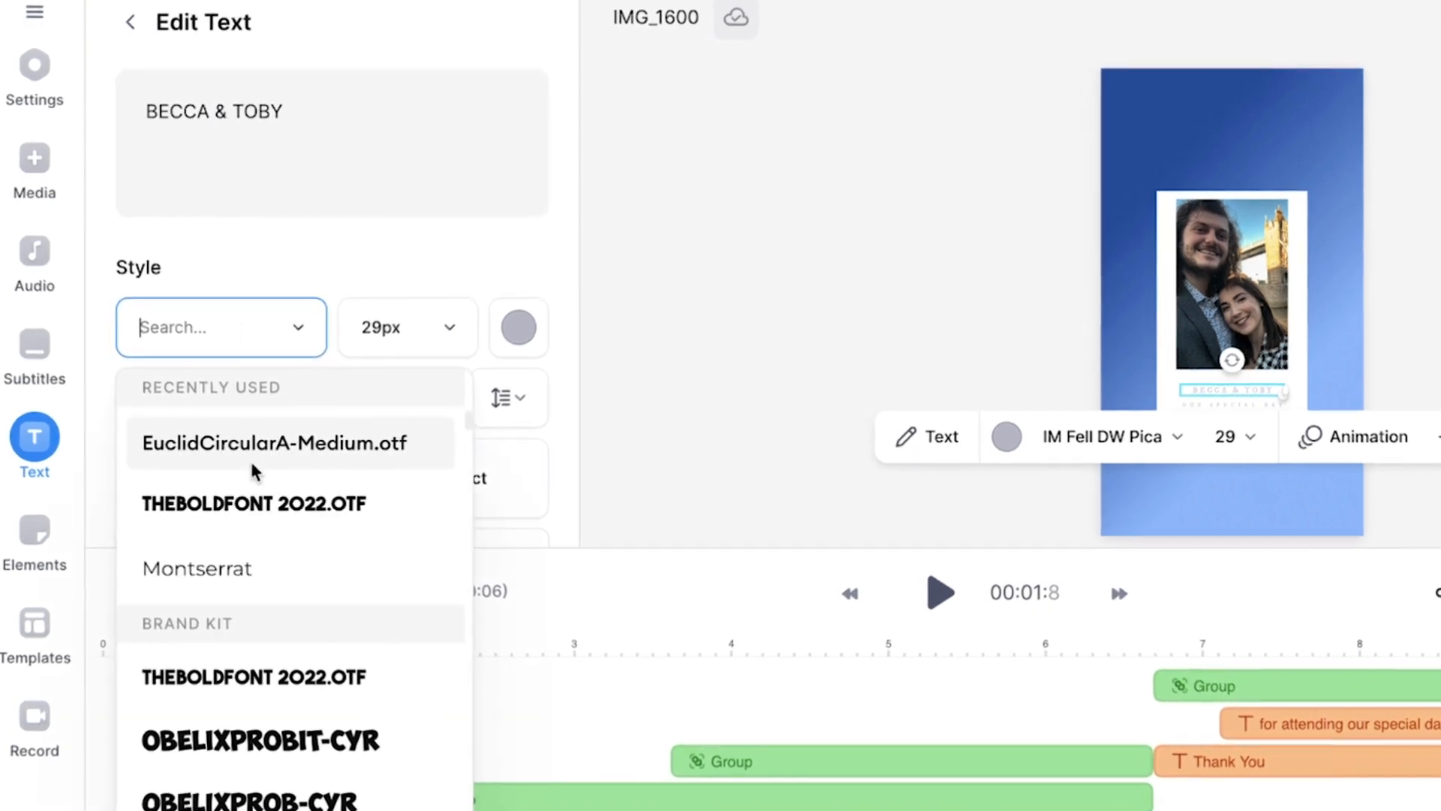
scroll(231, 664, "down", 2)
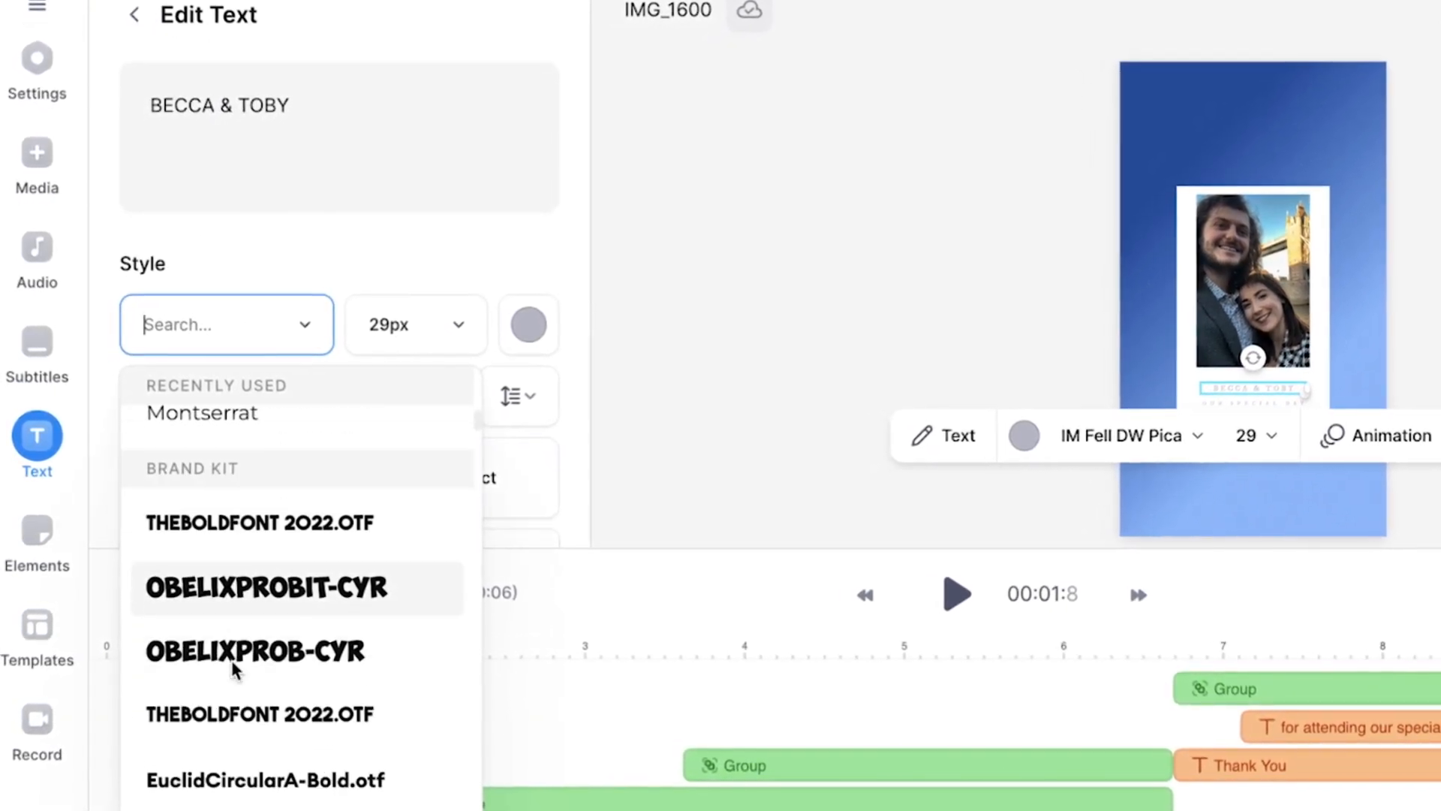
scroll(234, 666, "down", 9)
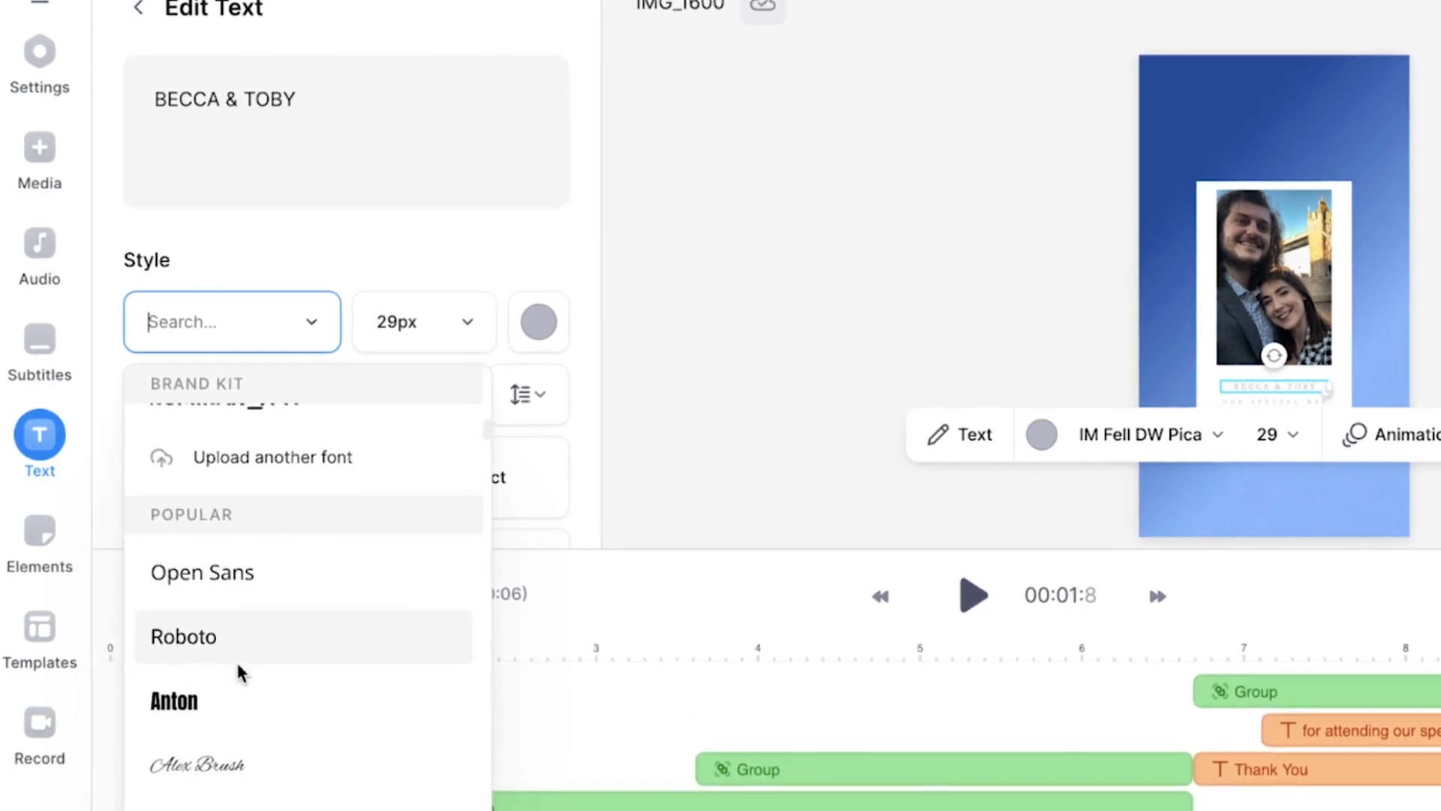
left_click(540, 324)
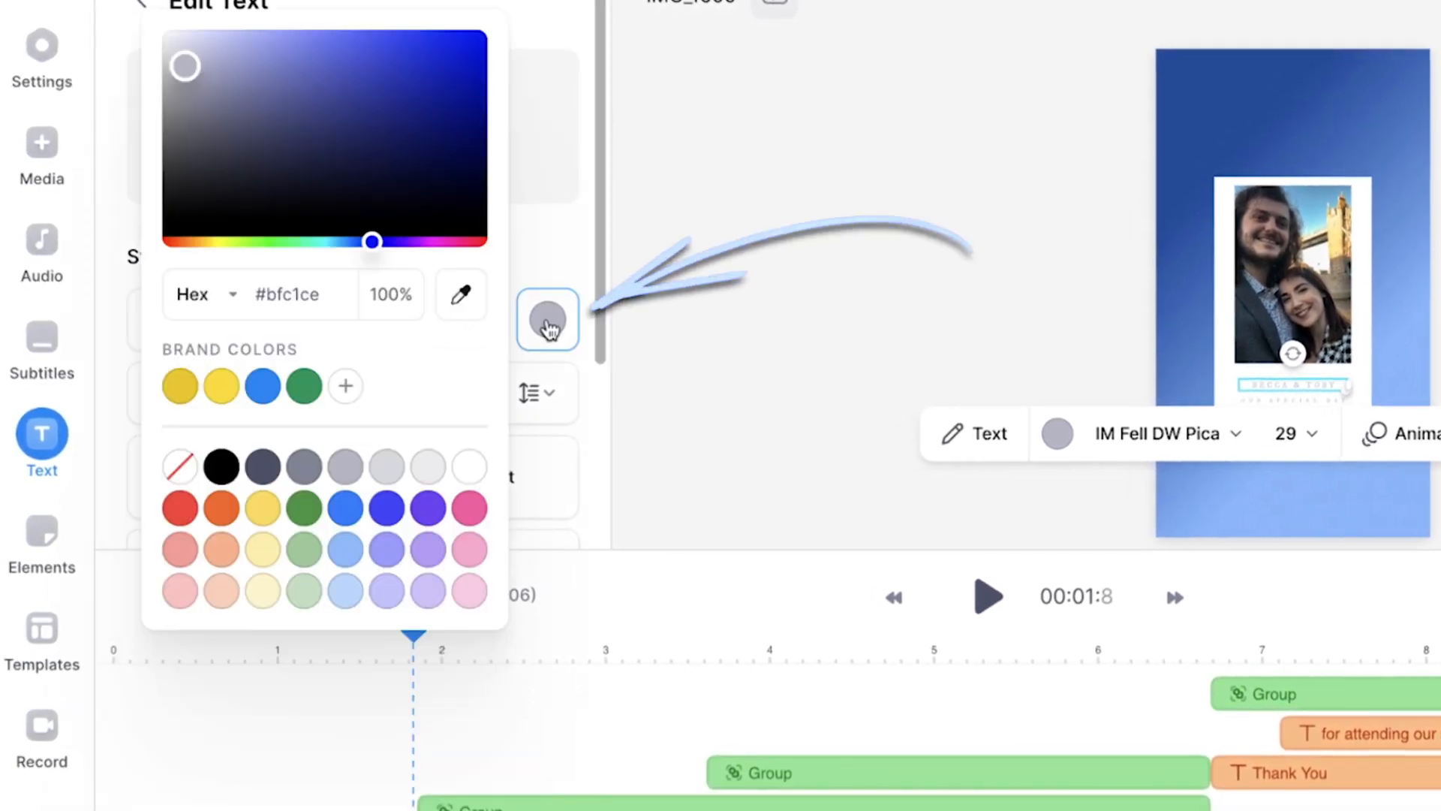
left_click(481, 314)
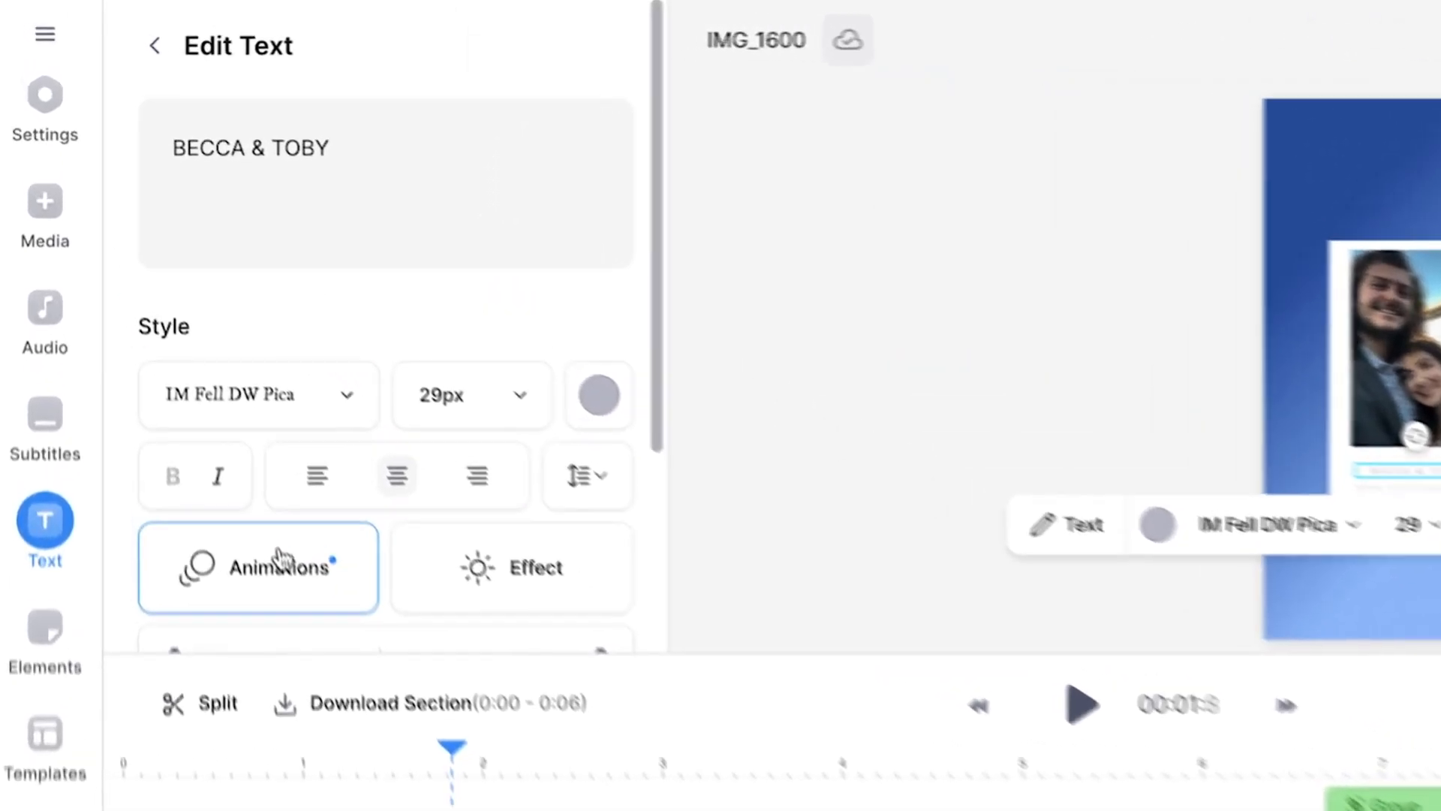
Set the names caption's entrance animation to Zoom In and slightly shorten its duration
left_click(266, 353)
left_click(297, 591)
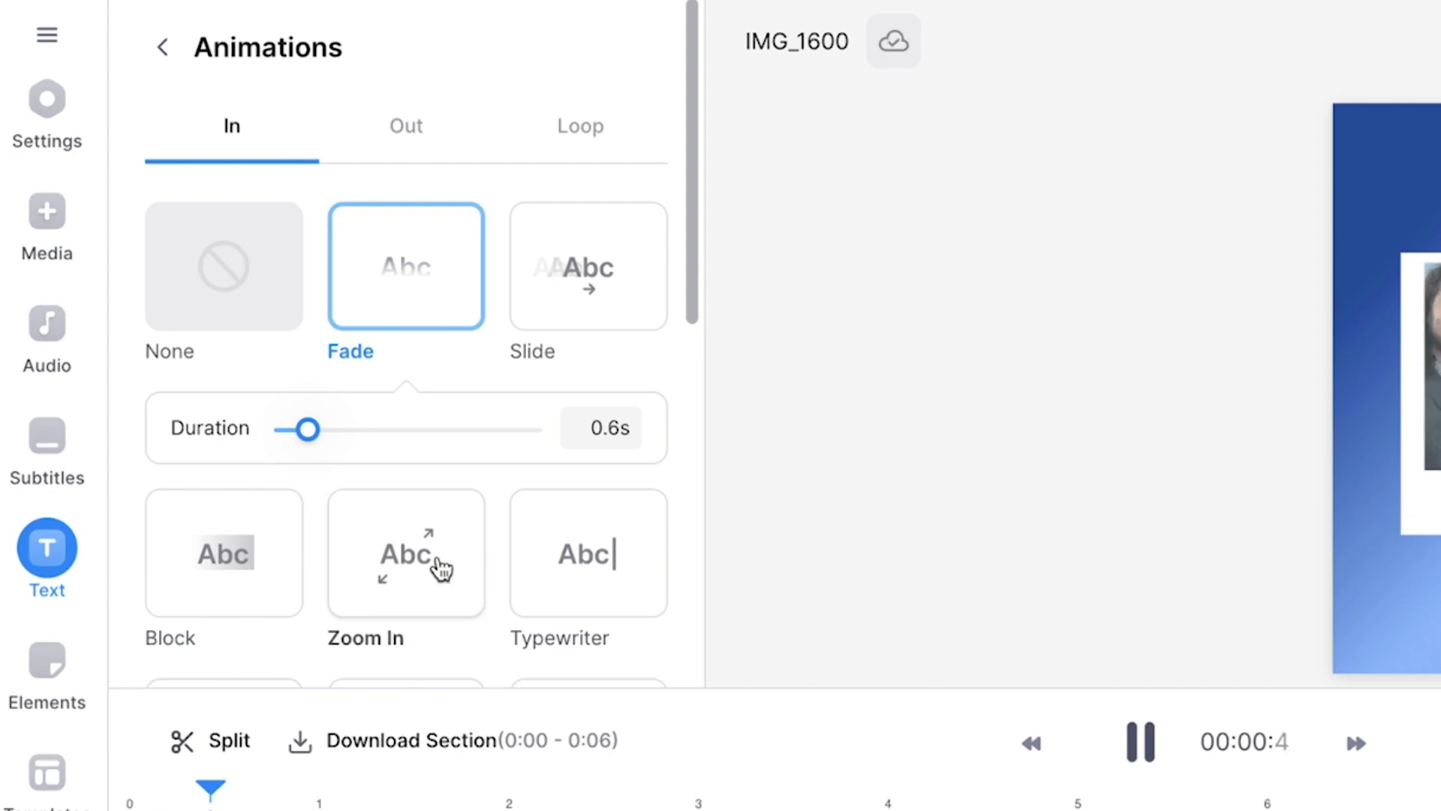
left_click(440, 568)
left_click_drag(307, 619, 294, 620)
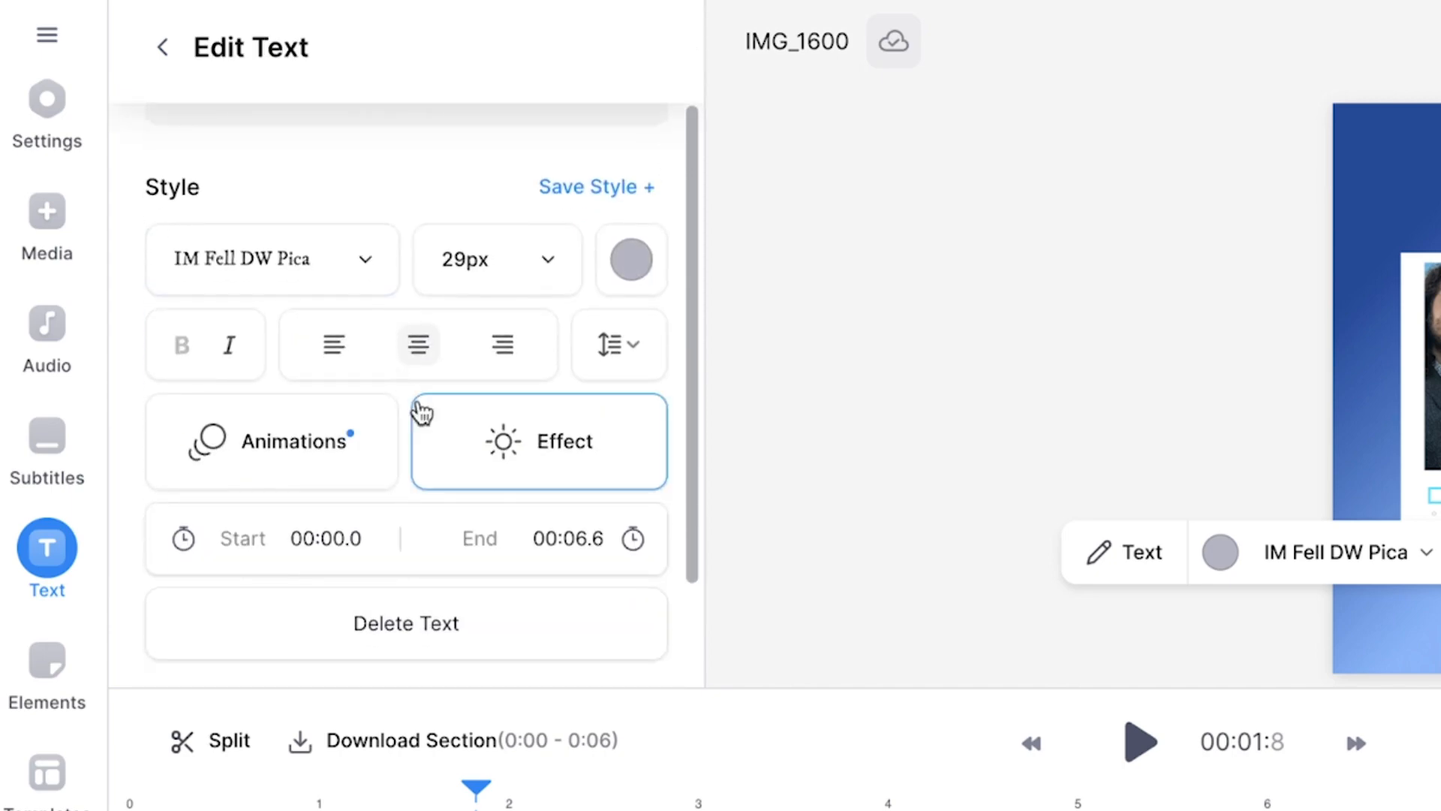
Apply the Outline & Filled effect to the names caption
left_click(422, 441)
scroll(440, 424, "down", 2)
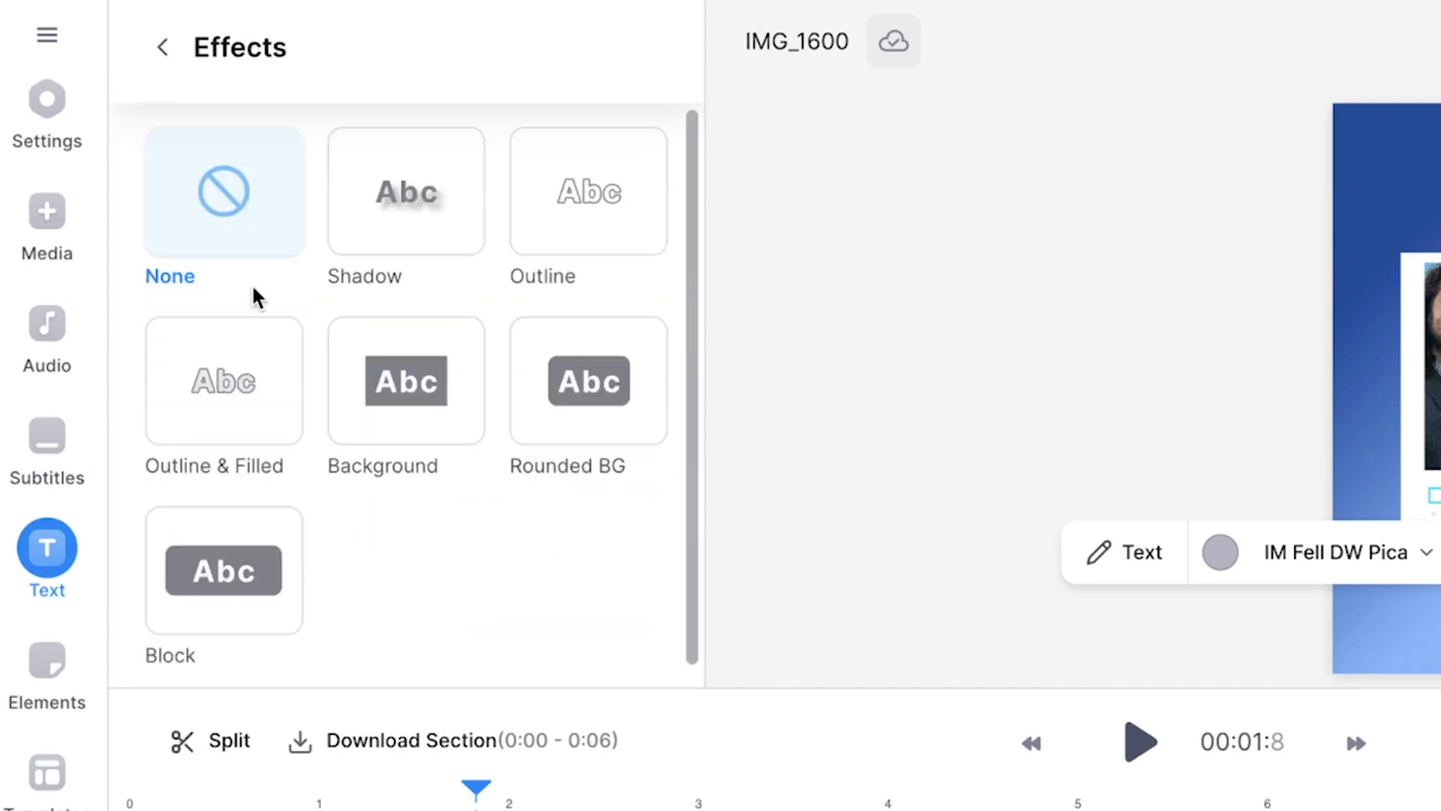
left_click(252, 367)
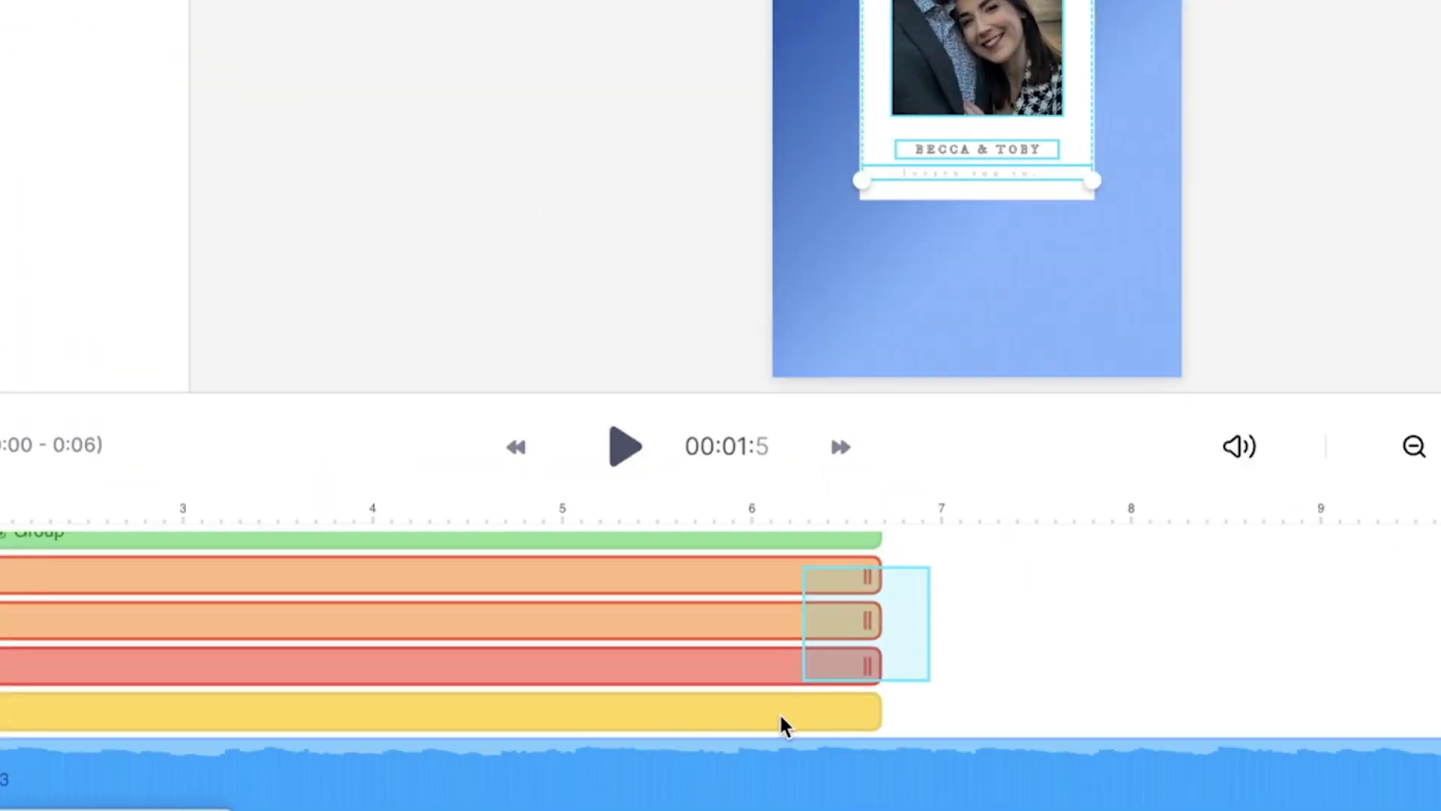
Group the first polaroid's two text layers, IMG_9066.JPG image and Shape layer together
left_click(757, 711)
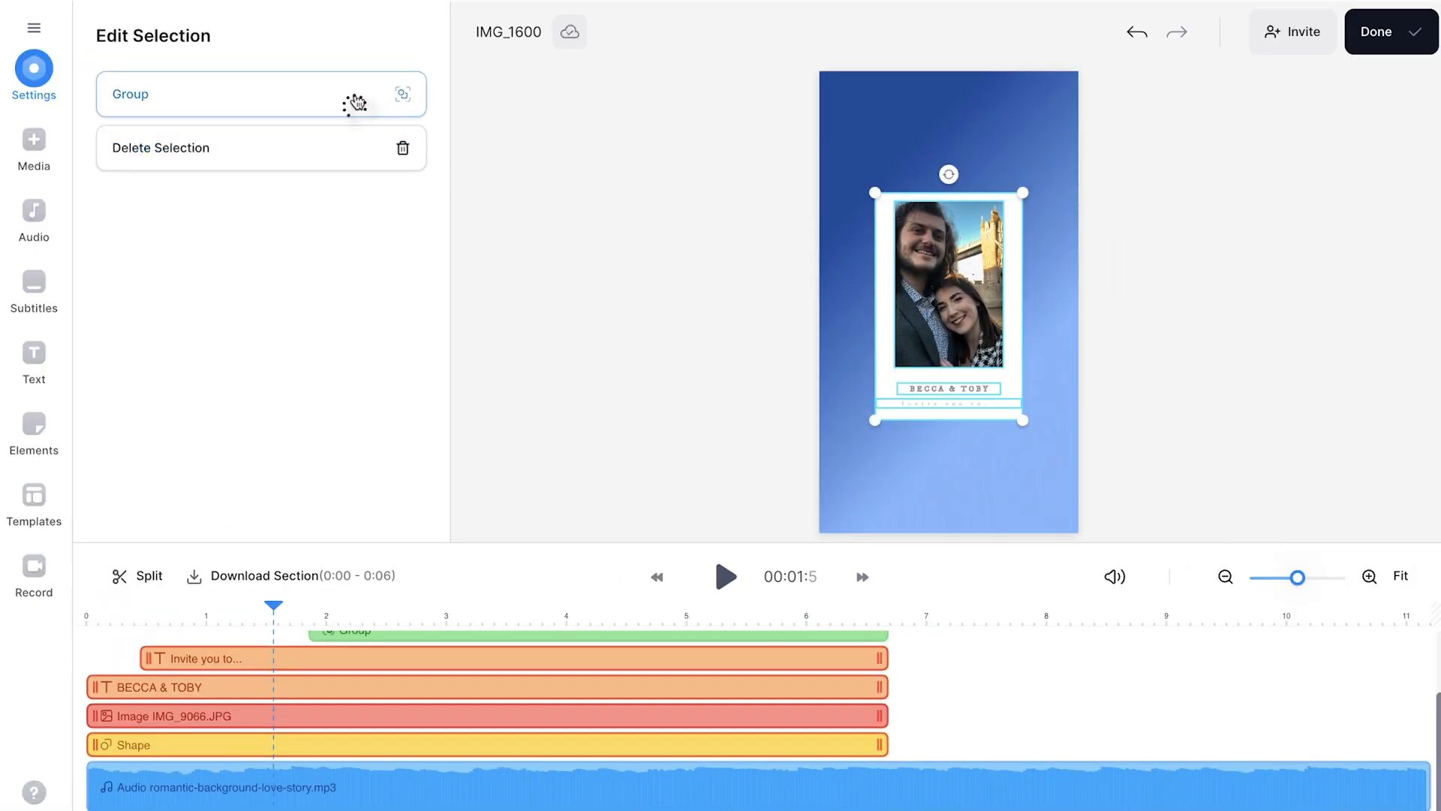
left_click(357, 102)
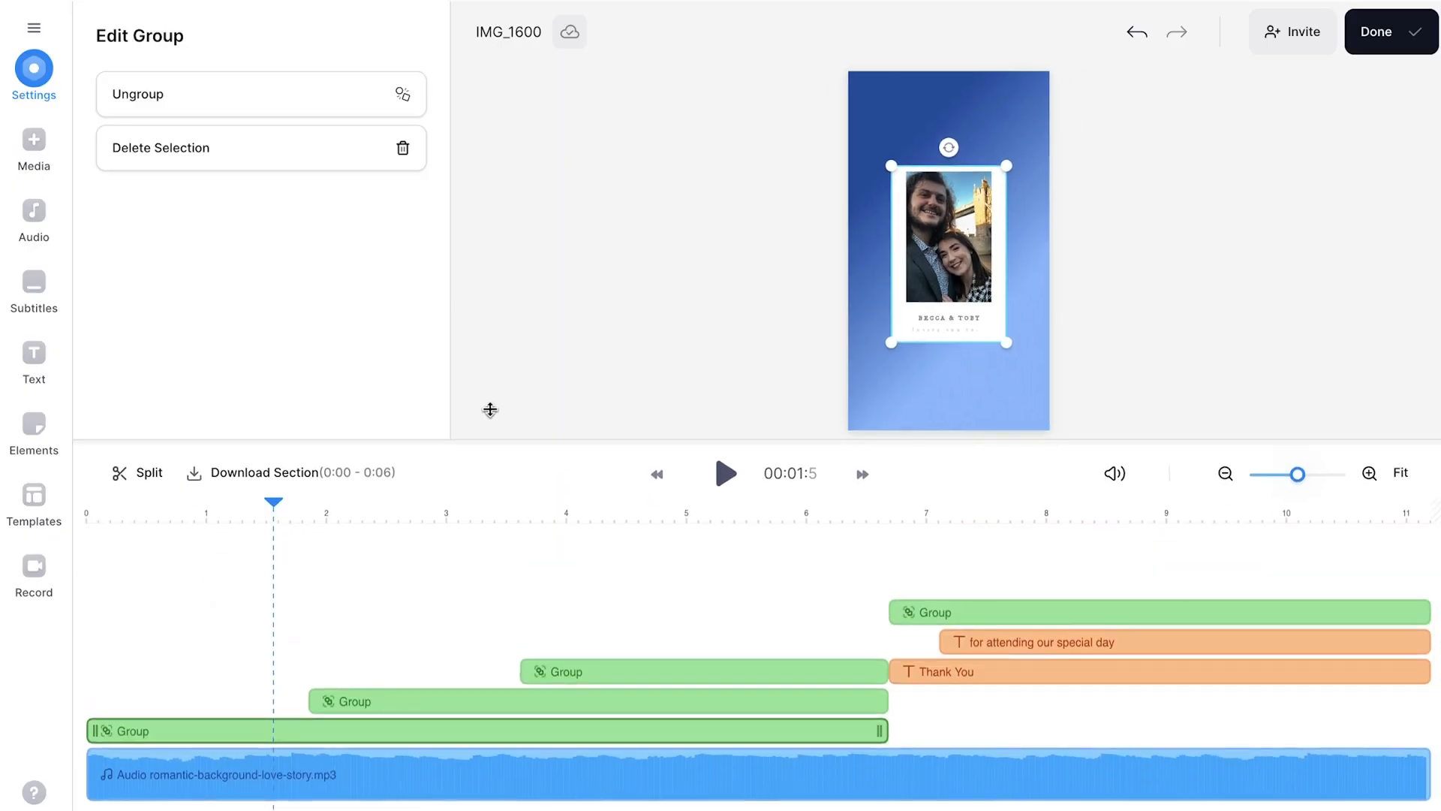
Move all visual clips after the first polaroid group later together, so the second group starts at about 6.7 seconds
left_click_drag(490, 421, 491, 378)
left_click(967, 553)
left_click_drag(775, 703, 1245, 736)
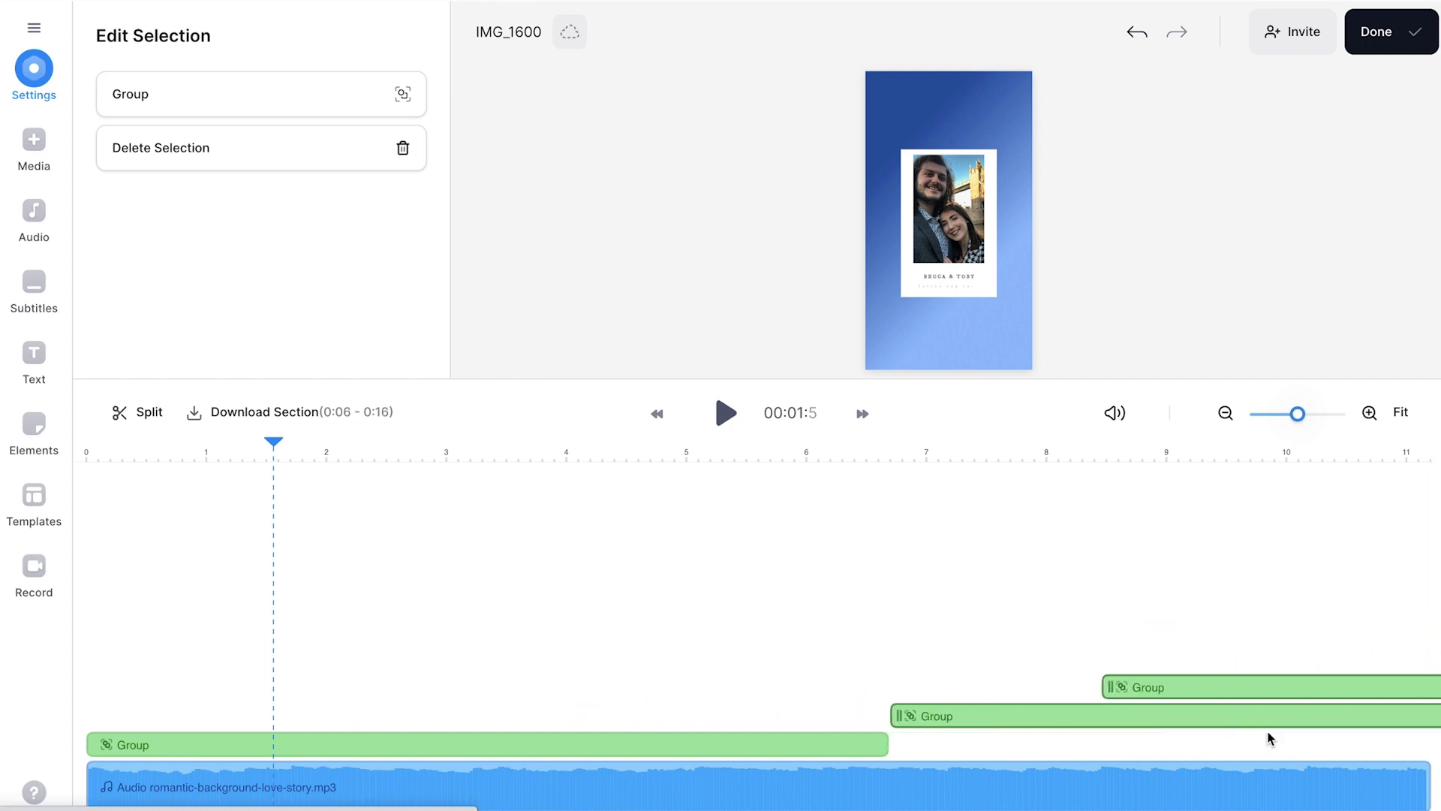
Extend the first polaroid group in the timeline so it ends at about 9.5 seconds
left_click(885, 743)
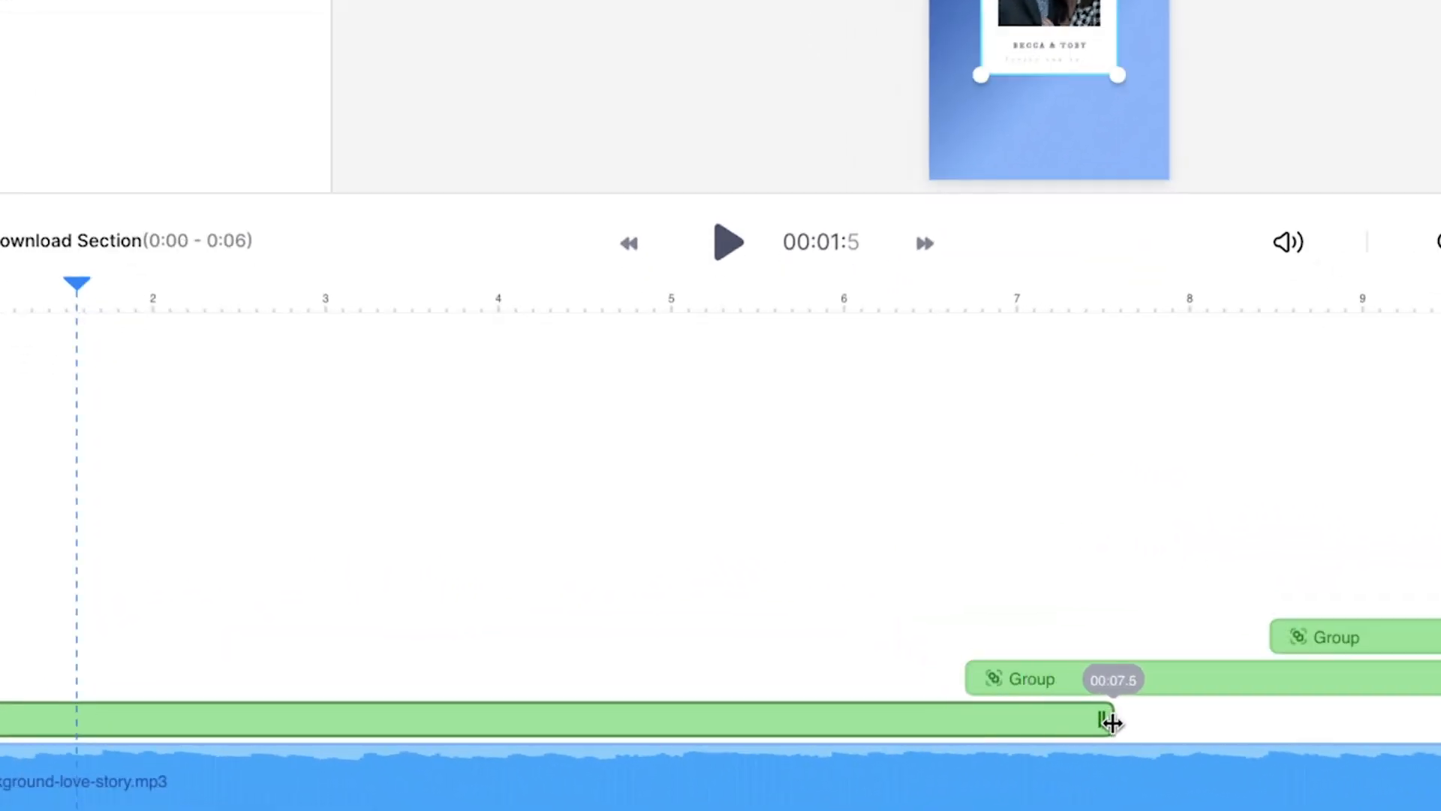
left_click_drag(1112, 723, 535, 711)
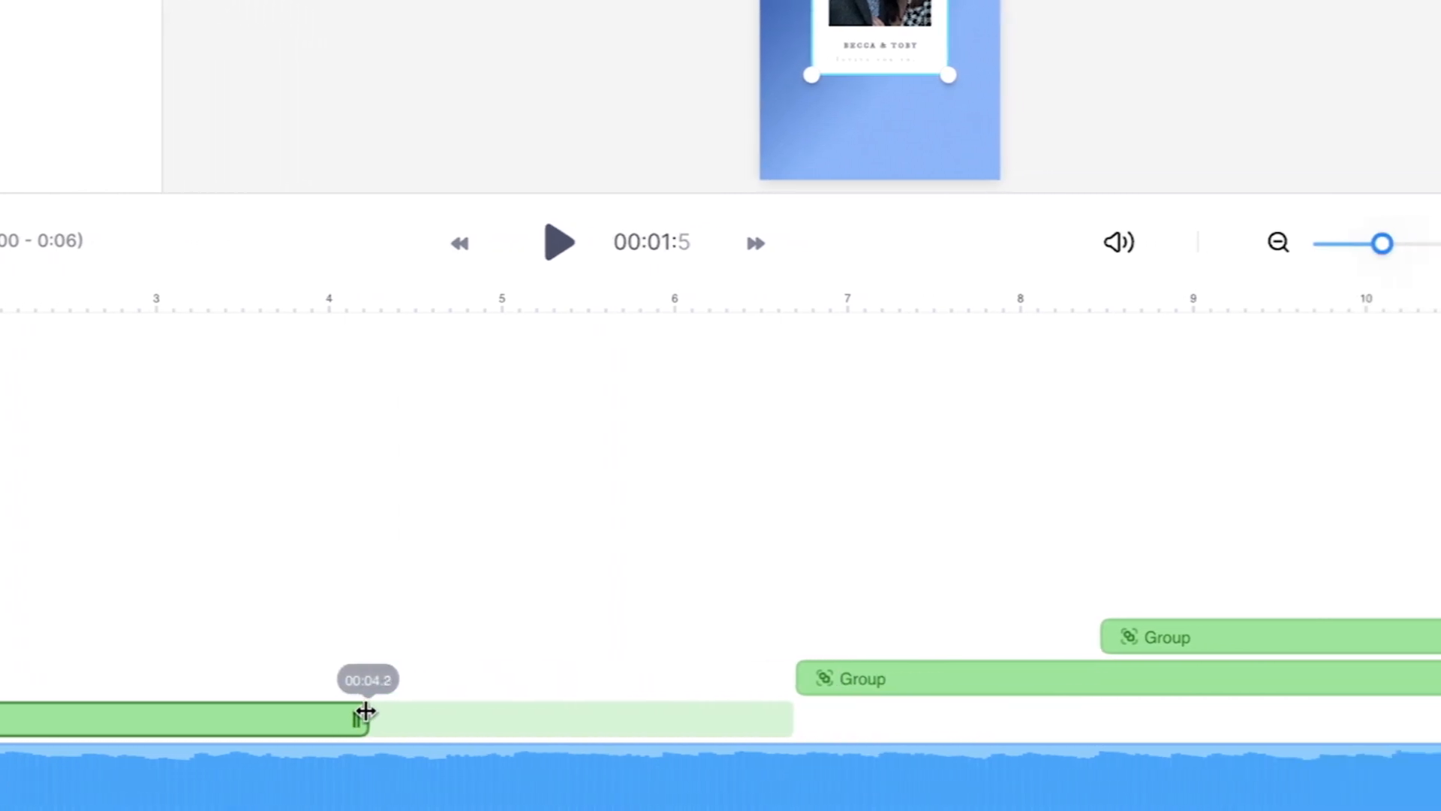
left_click_drag(366, 711, 1250, 713)
Select all visual clips after the first polaroid group and shift them to start where it ends, at about 9.5 seconds
scroll(1193, 578, "right", 5)
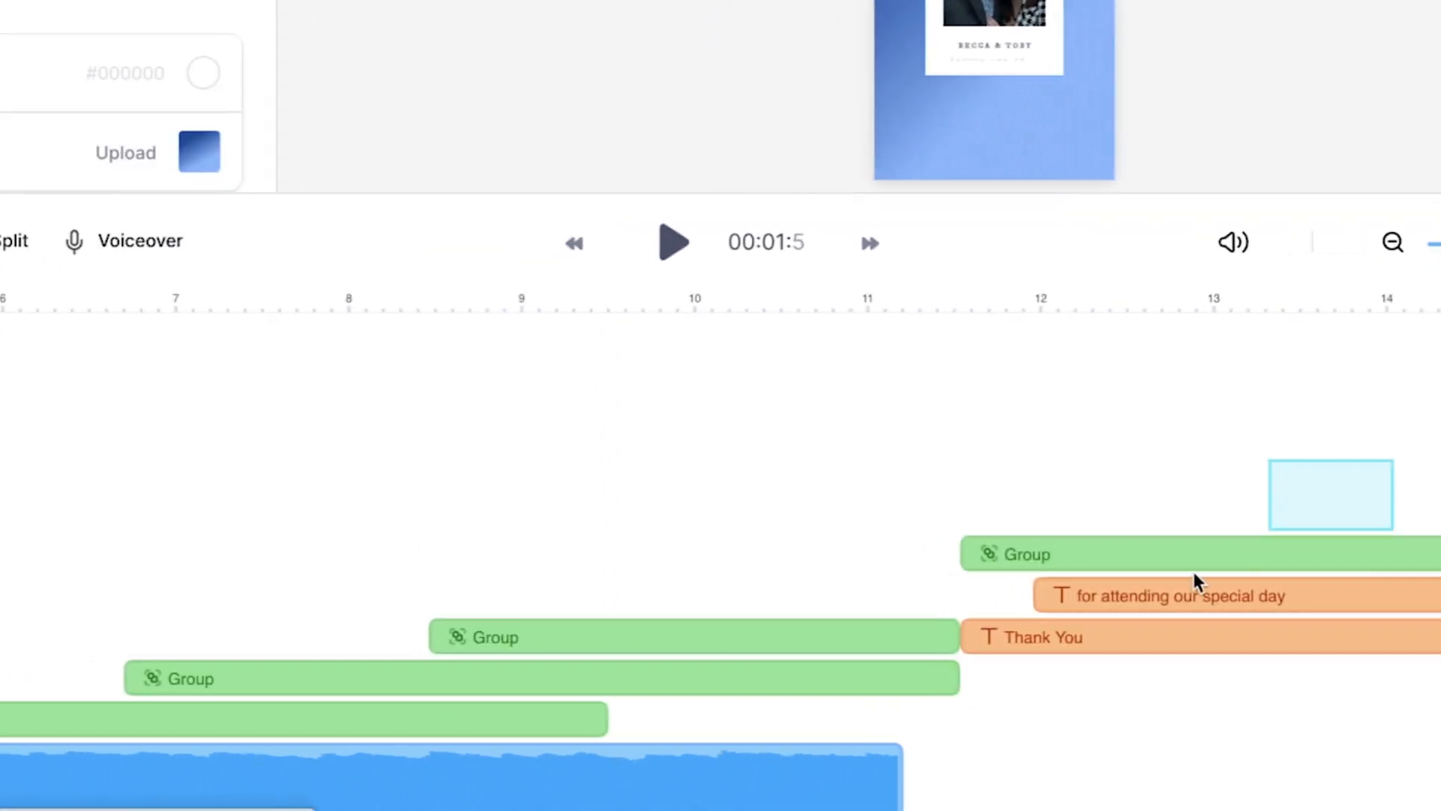
left_click_drag(1193, 571, 856, 679)
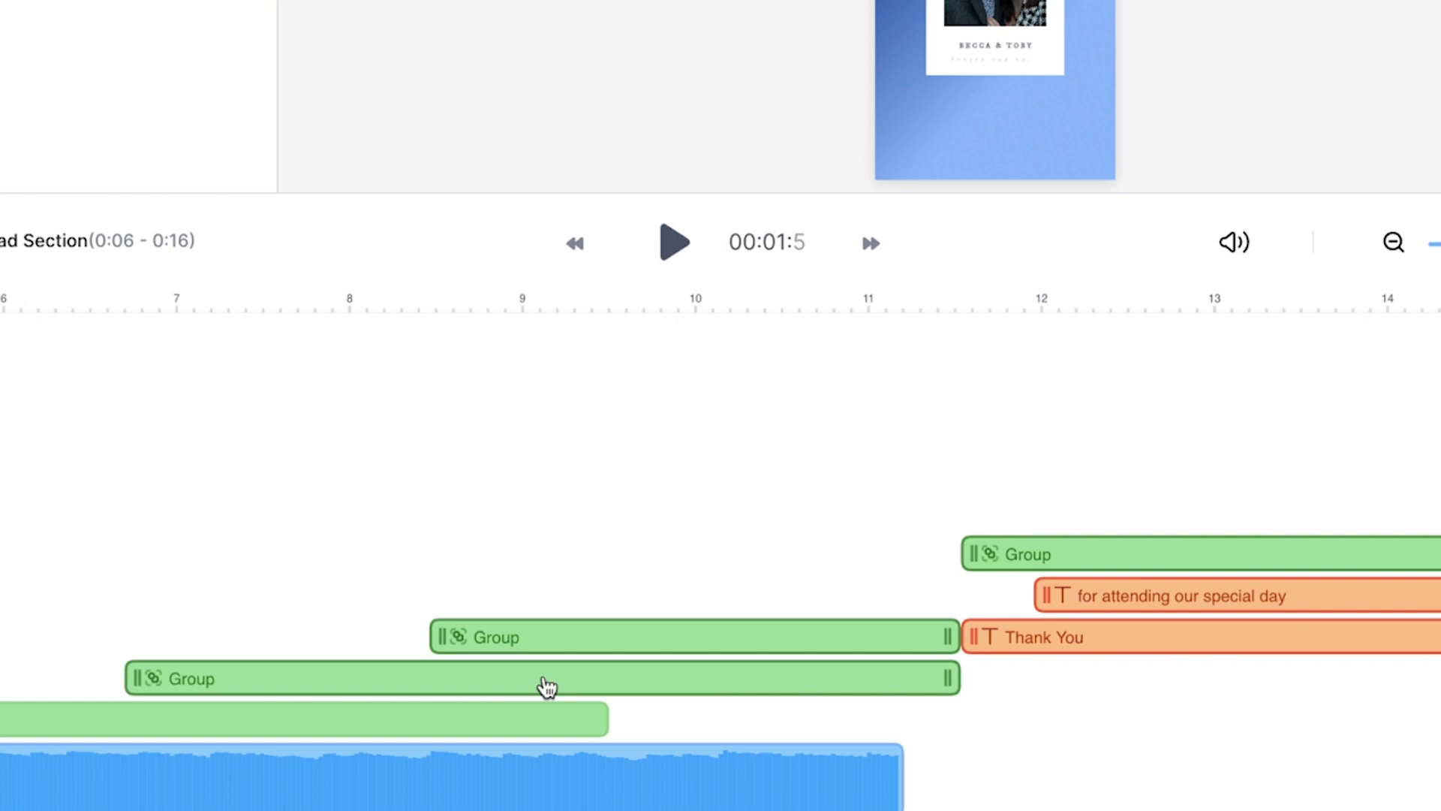
left_click_drag(225, 681, 691, 701)
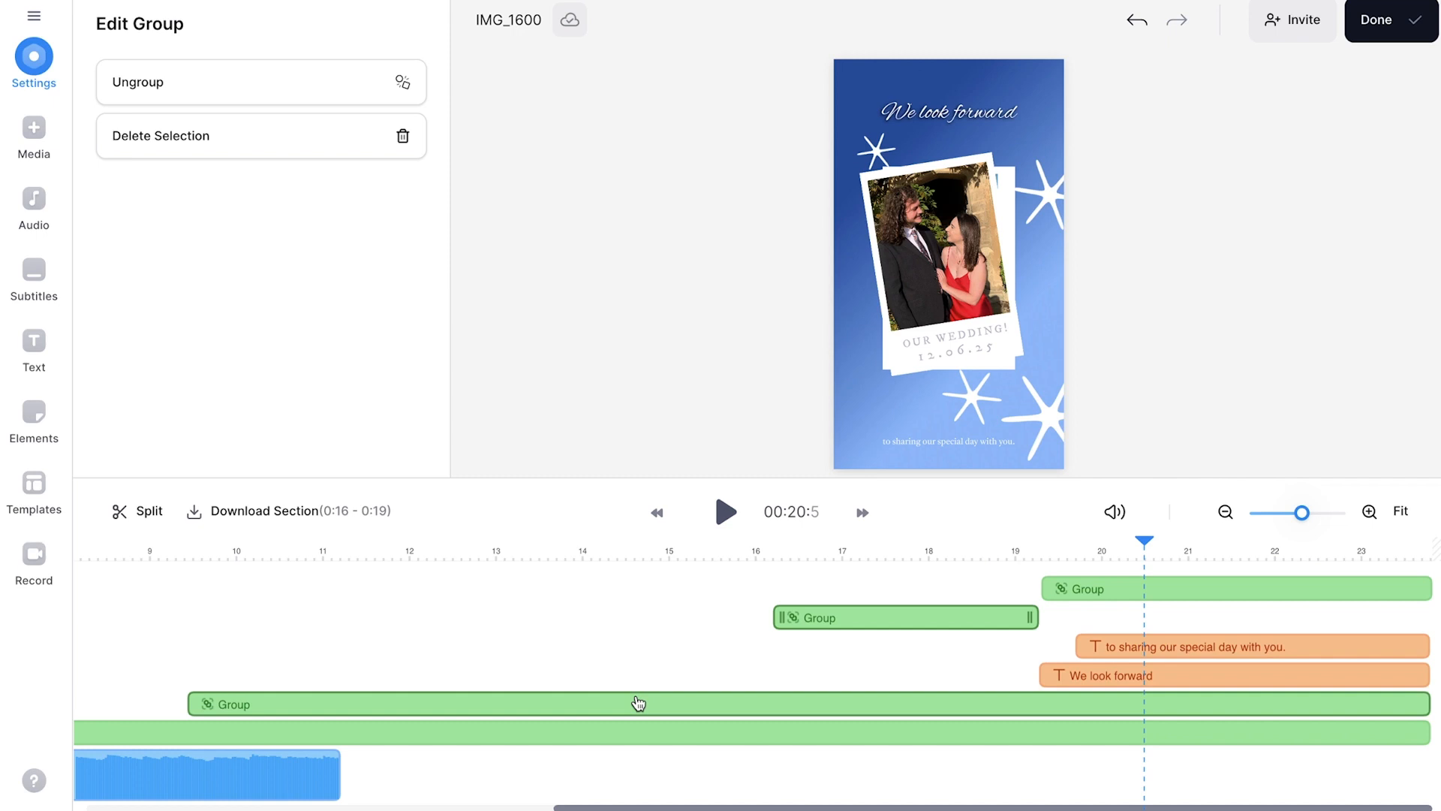
Extend the romantic background audio track to the end of the last visual clips, at about 23.8 seconds
left_click(297, 767)
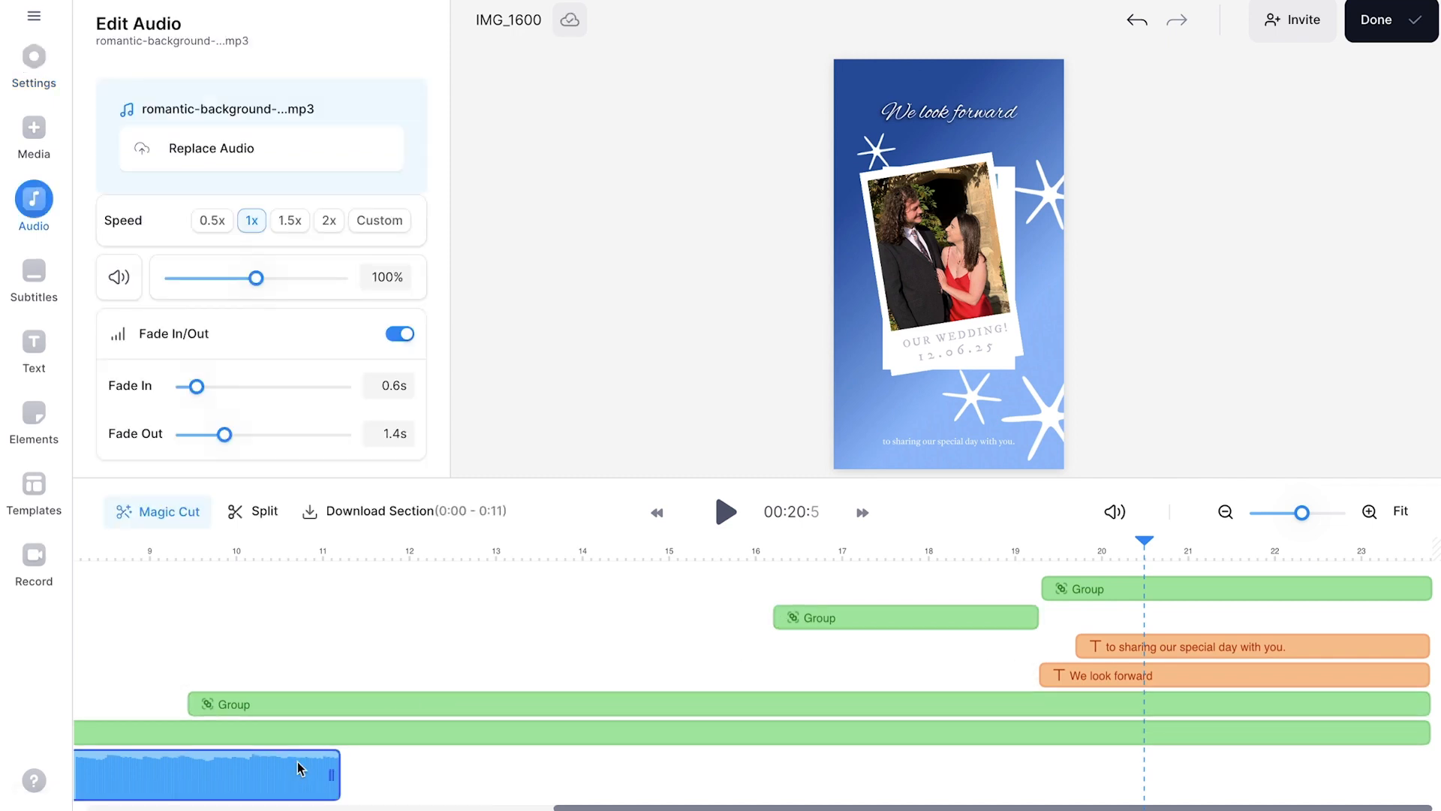
left_click_drag(329, 770, 1370, 782)
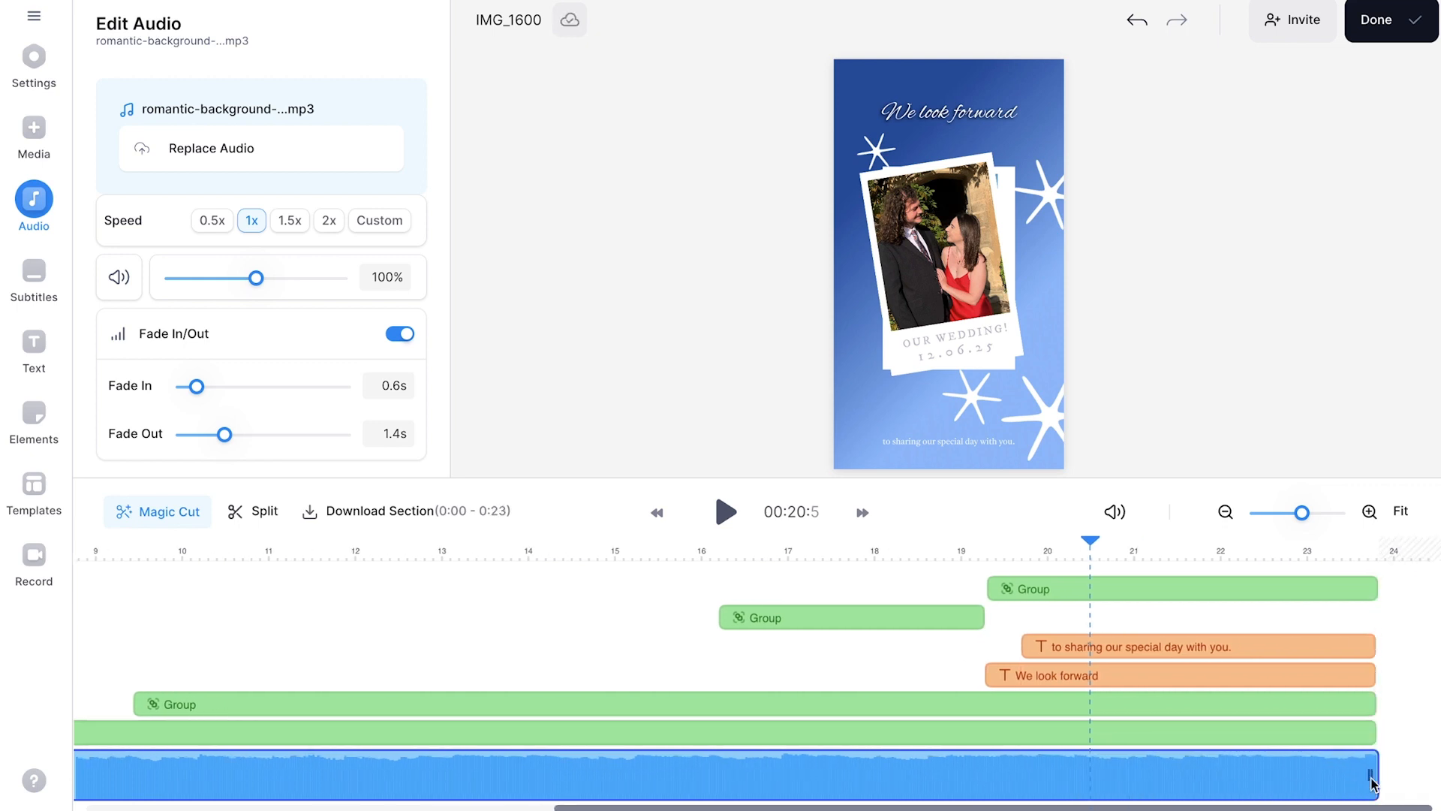
Replace the romantic background audio track with the Chill low-fi MP3 file from the Downloads folder
left_click(304, 764)
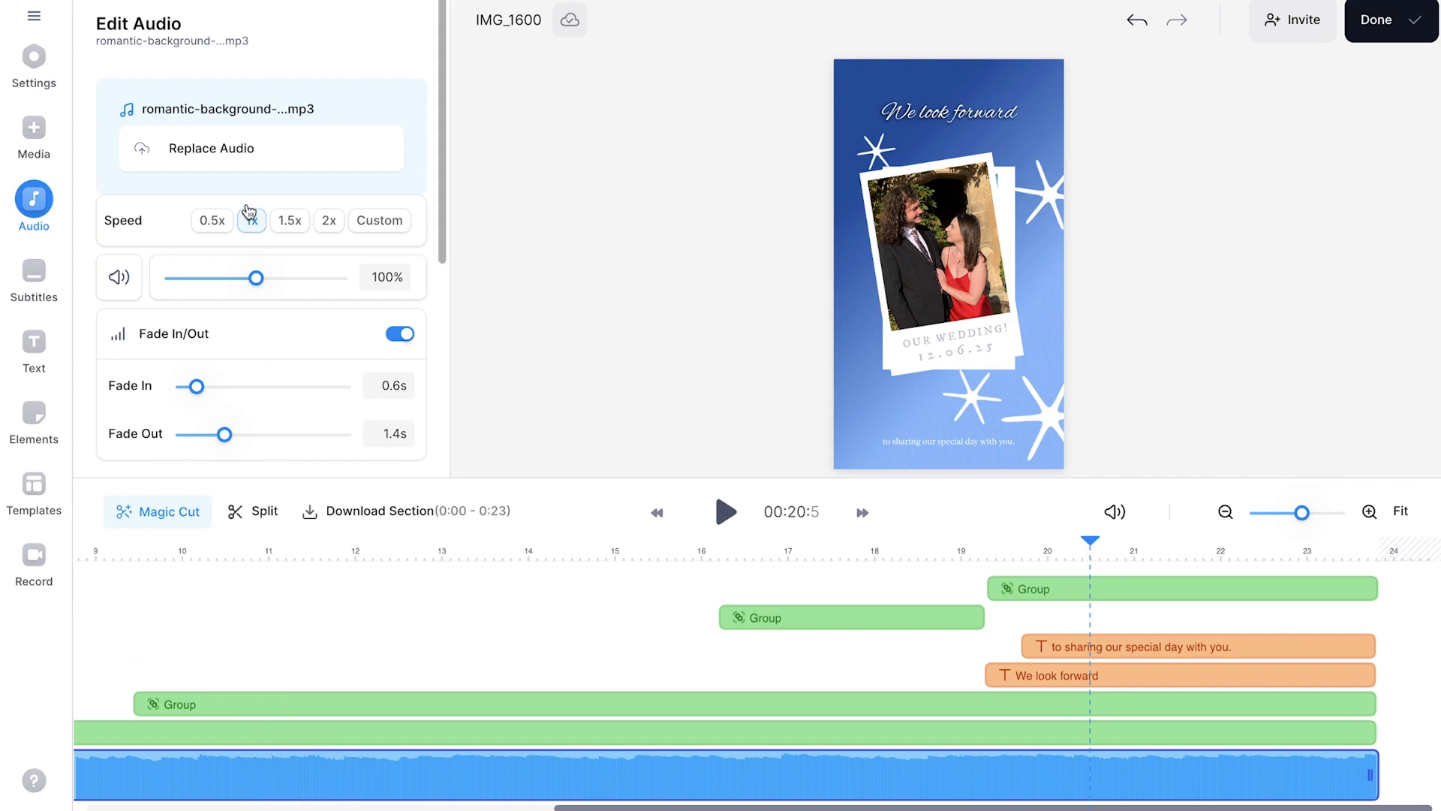
left_click(239, 147)
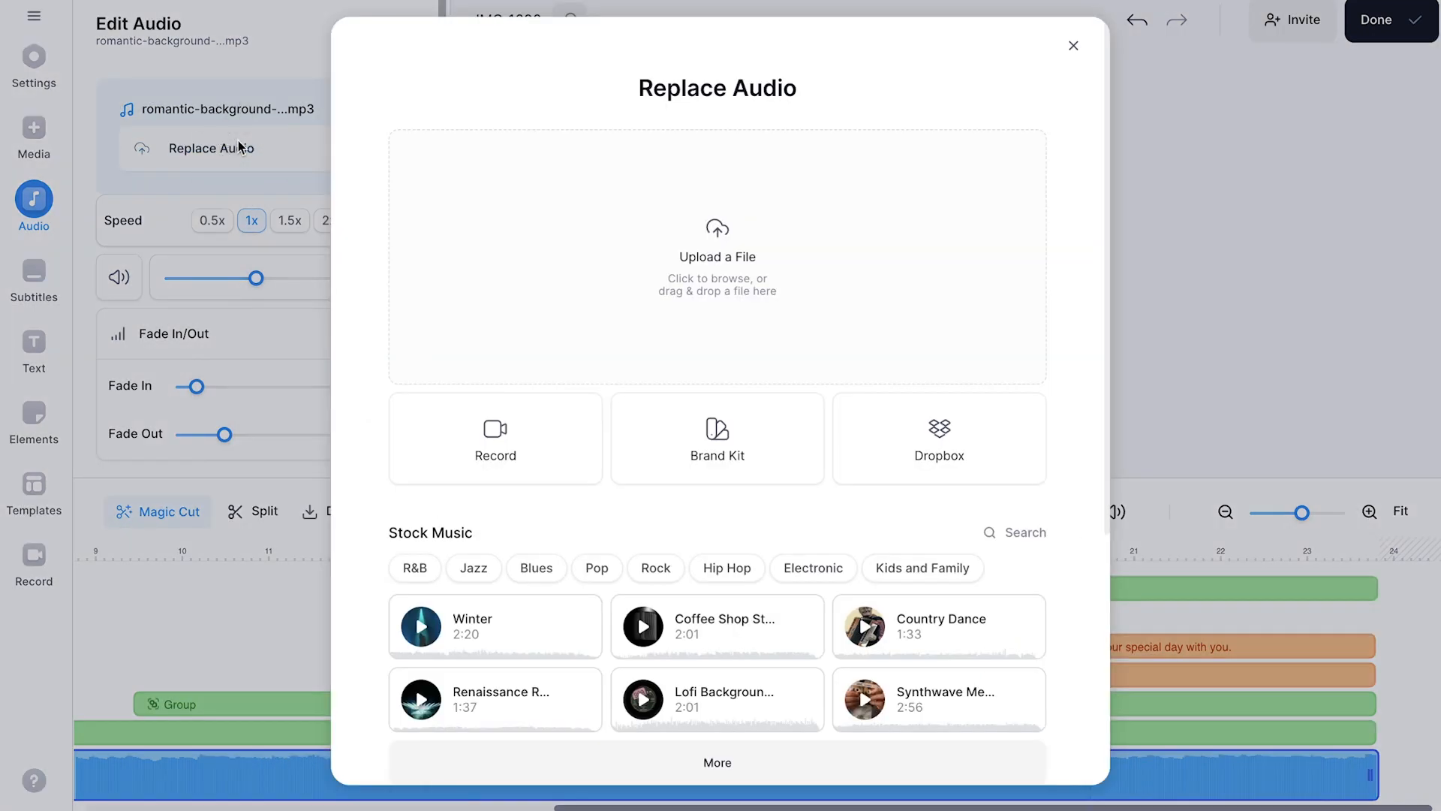
left_click(559, 280)
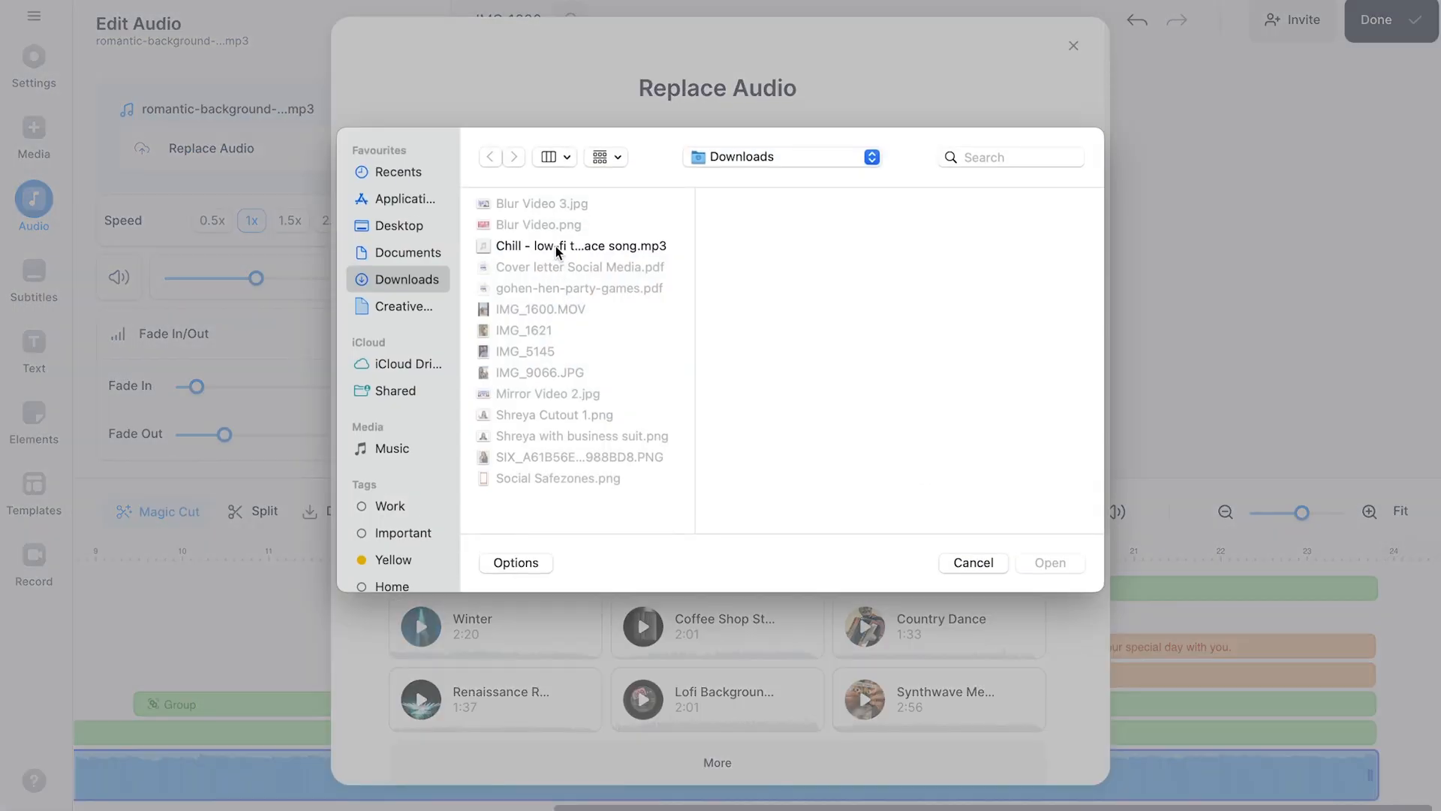
left_click(555, 246)
double_click(556, 247)
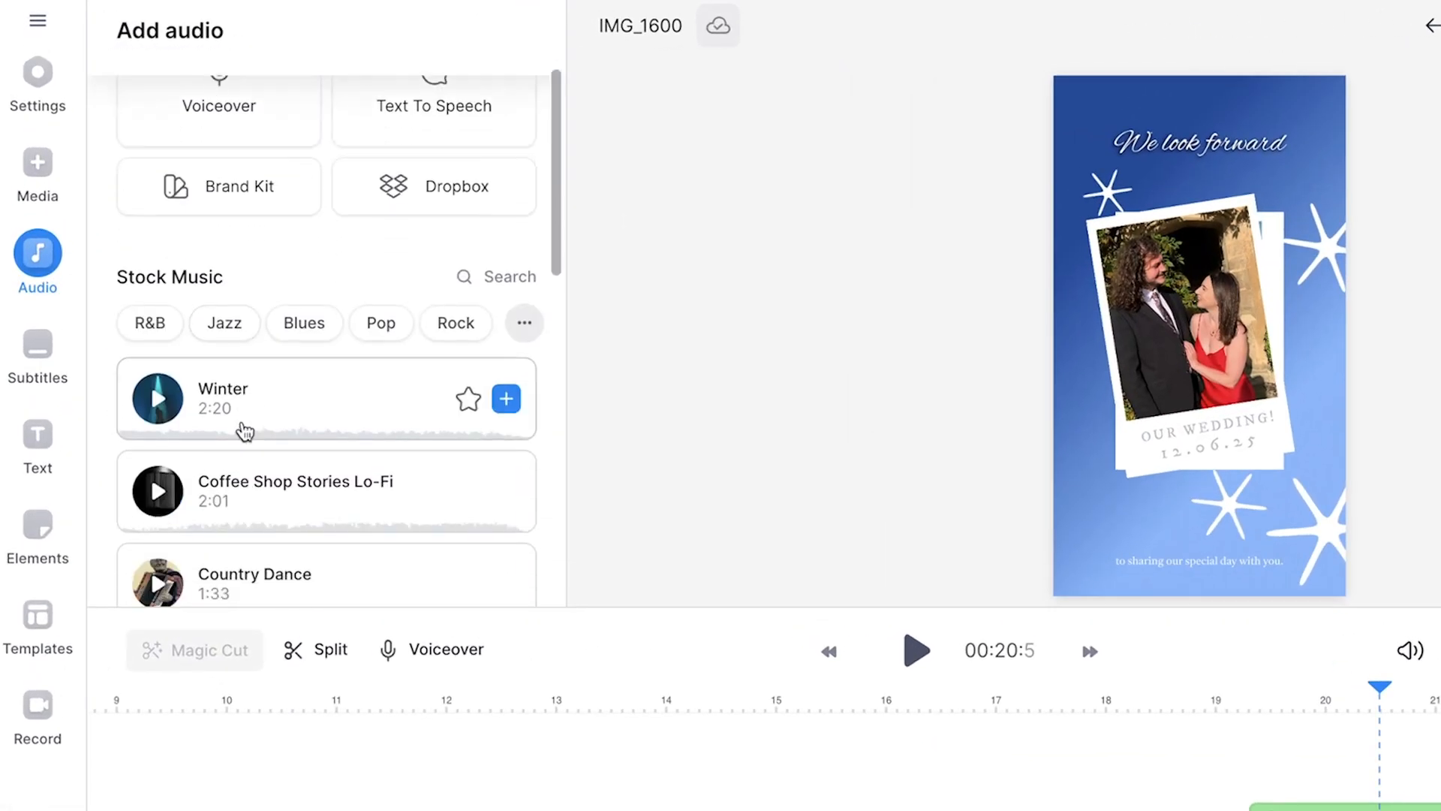
Search the stock music for "wedding" and add the instrumental version of Thank God For You And Me
scroll(194, 338, "down", 3)
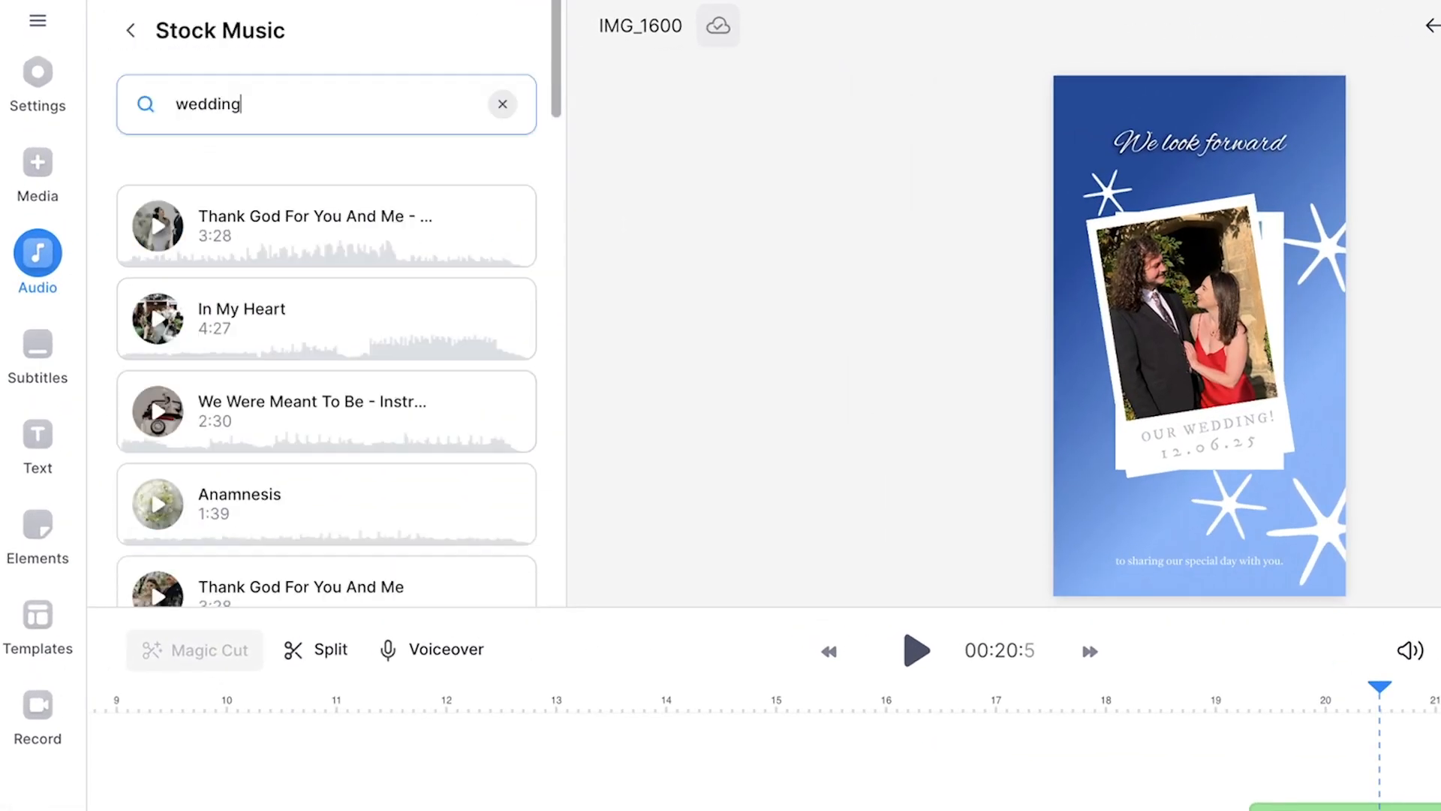
left_click(505, 222)
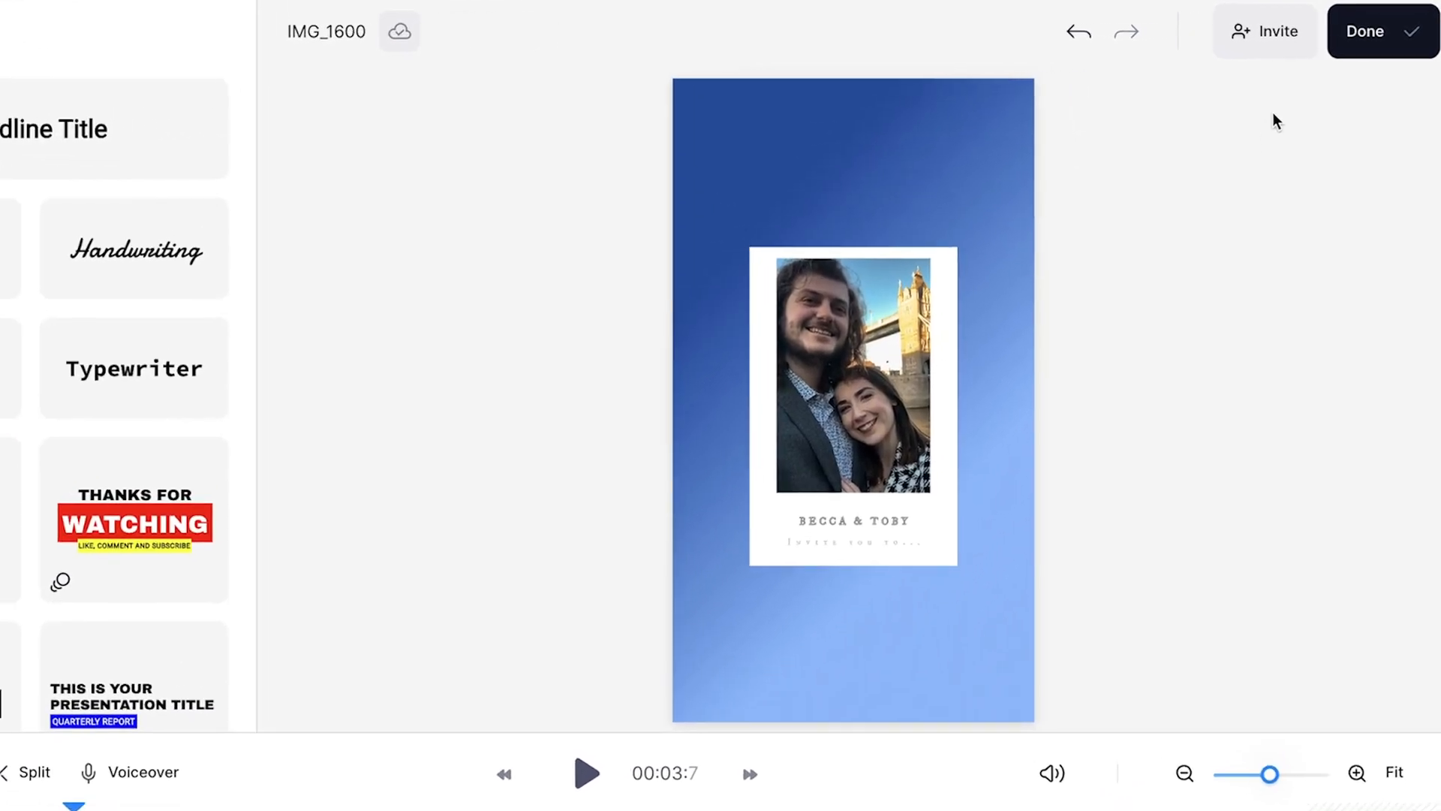
Finish editing the invite and start a new project from the custom Wedding Invite Template
left_click(1351, 41)
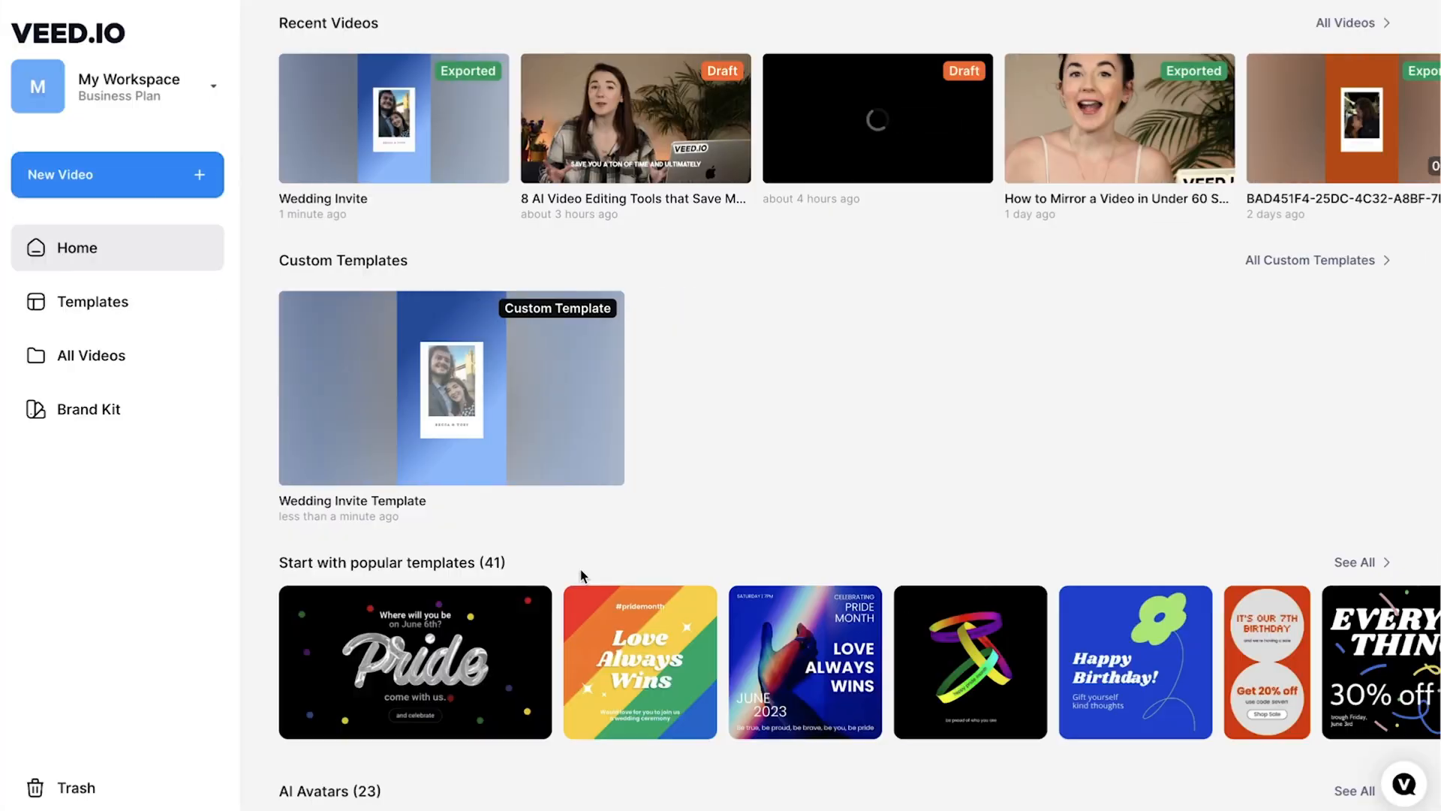
mouse_move(475, 400)
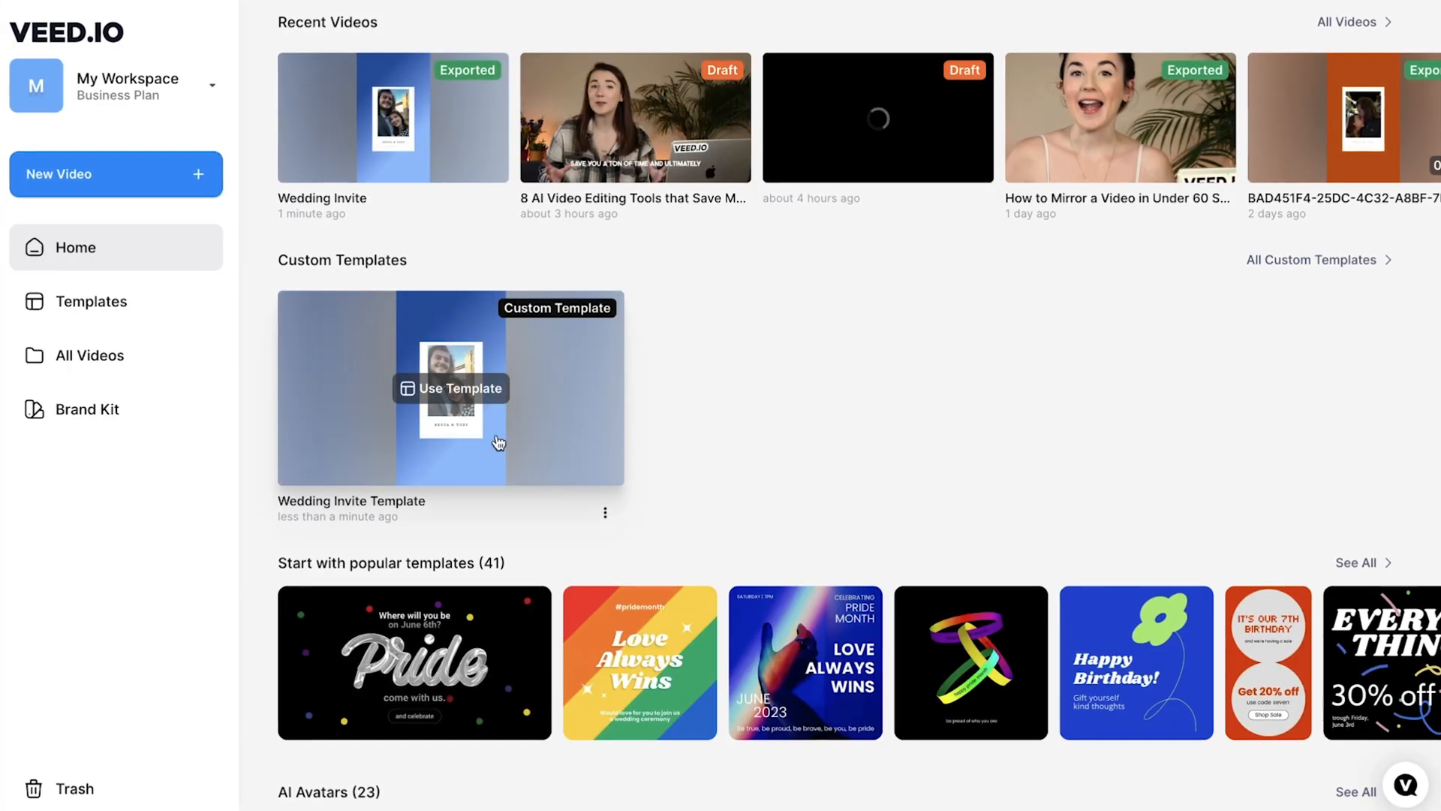
left_click(475, 401)
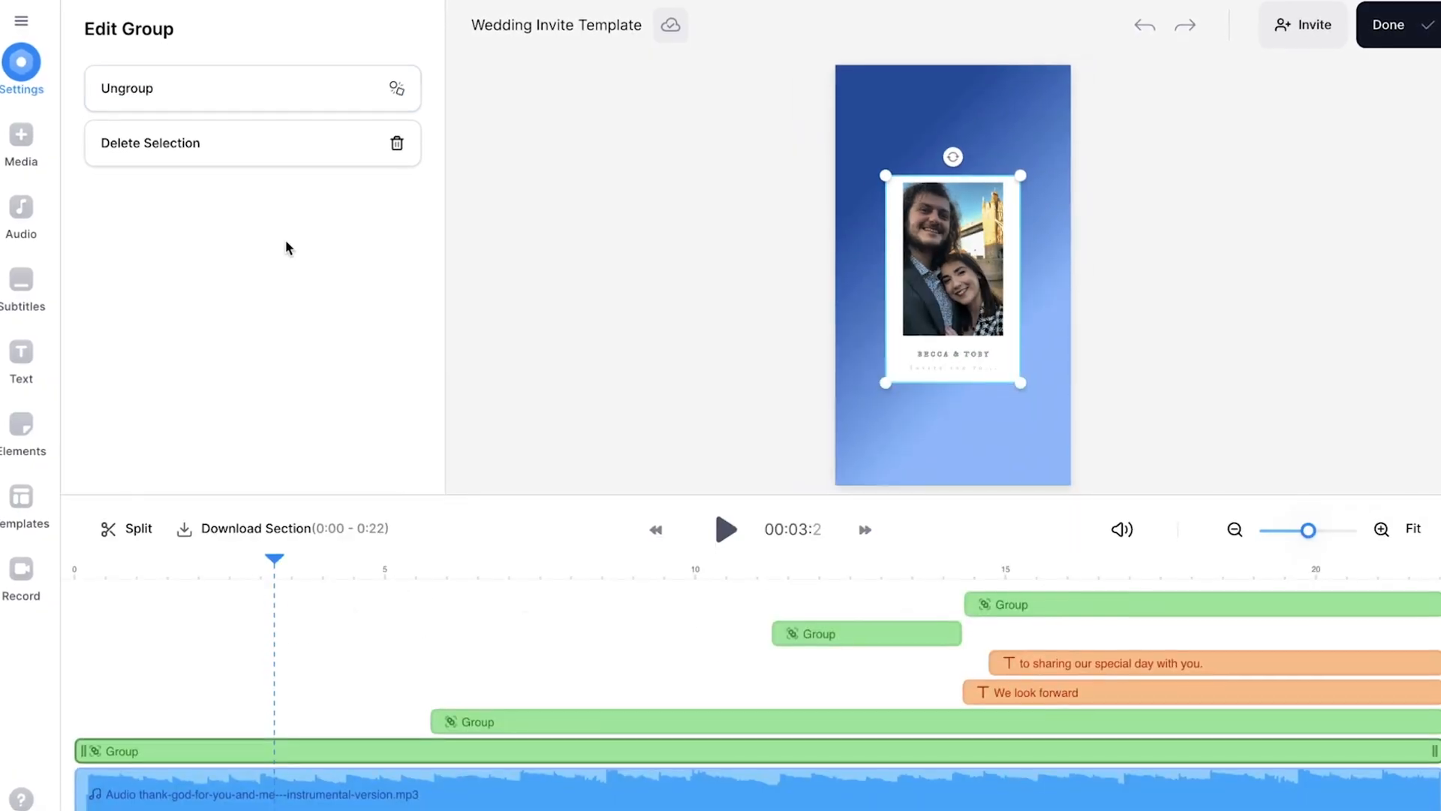
Replace the caption in the first polaroid group with "Just wanted to say"
left_click(199, 745)
left_click(119, 167)
key("ctrl+a")
key("BackSpace")
type("Just wanted to say")
Replace the caption in the second polaroid group with "THANK YOU"
left_click(443, 722)
left_click(482, 751)
left_click_drag(228, 145, 60, 105)
type("THANK YOU")
left_click(525, 322)
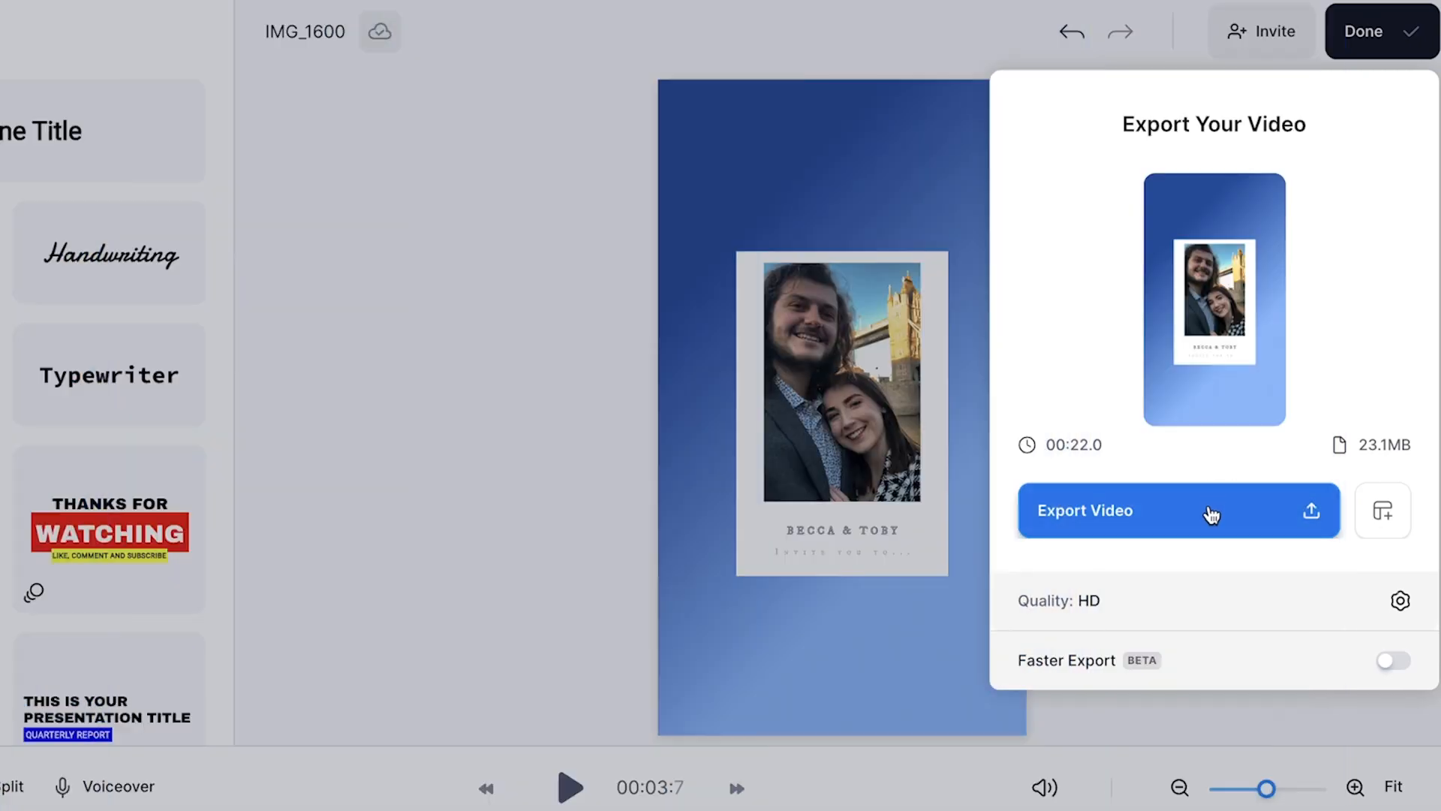
Export the Wedding Invite video and copy its embed code
left_click(1209, 506)
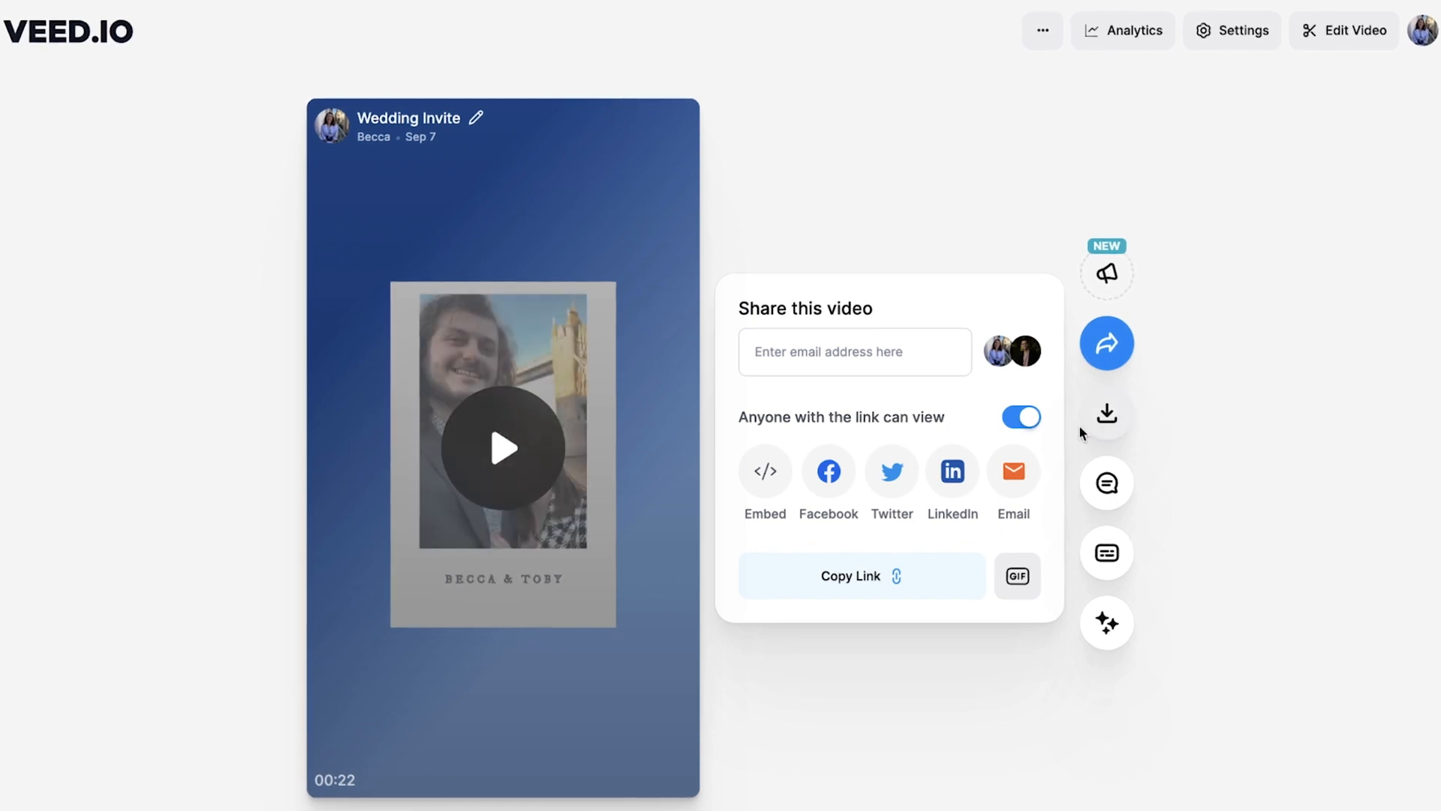
left_click(765, 471)
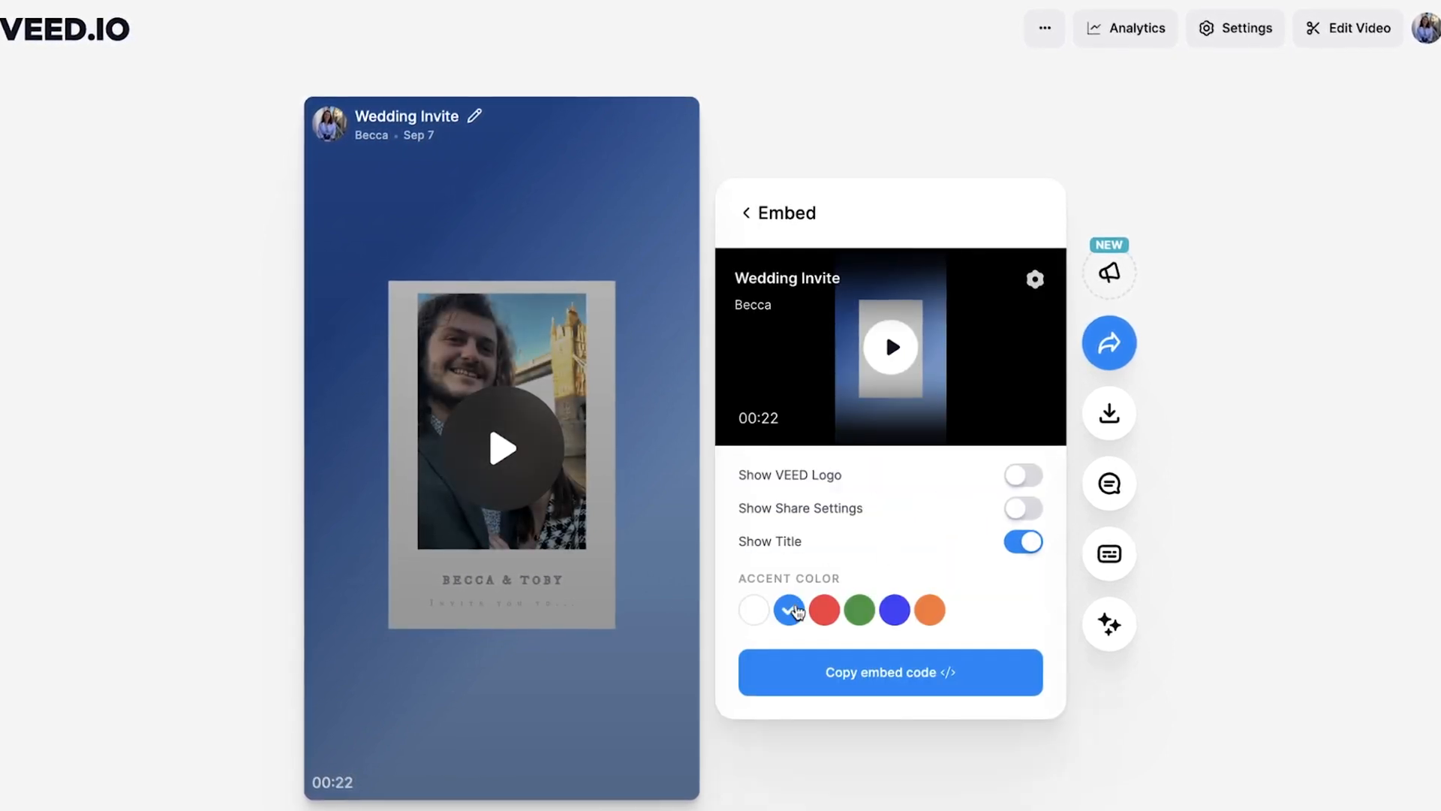
left_click(796, 670)
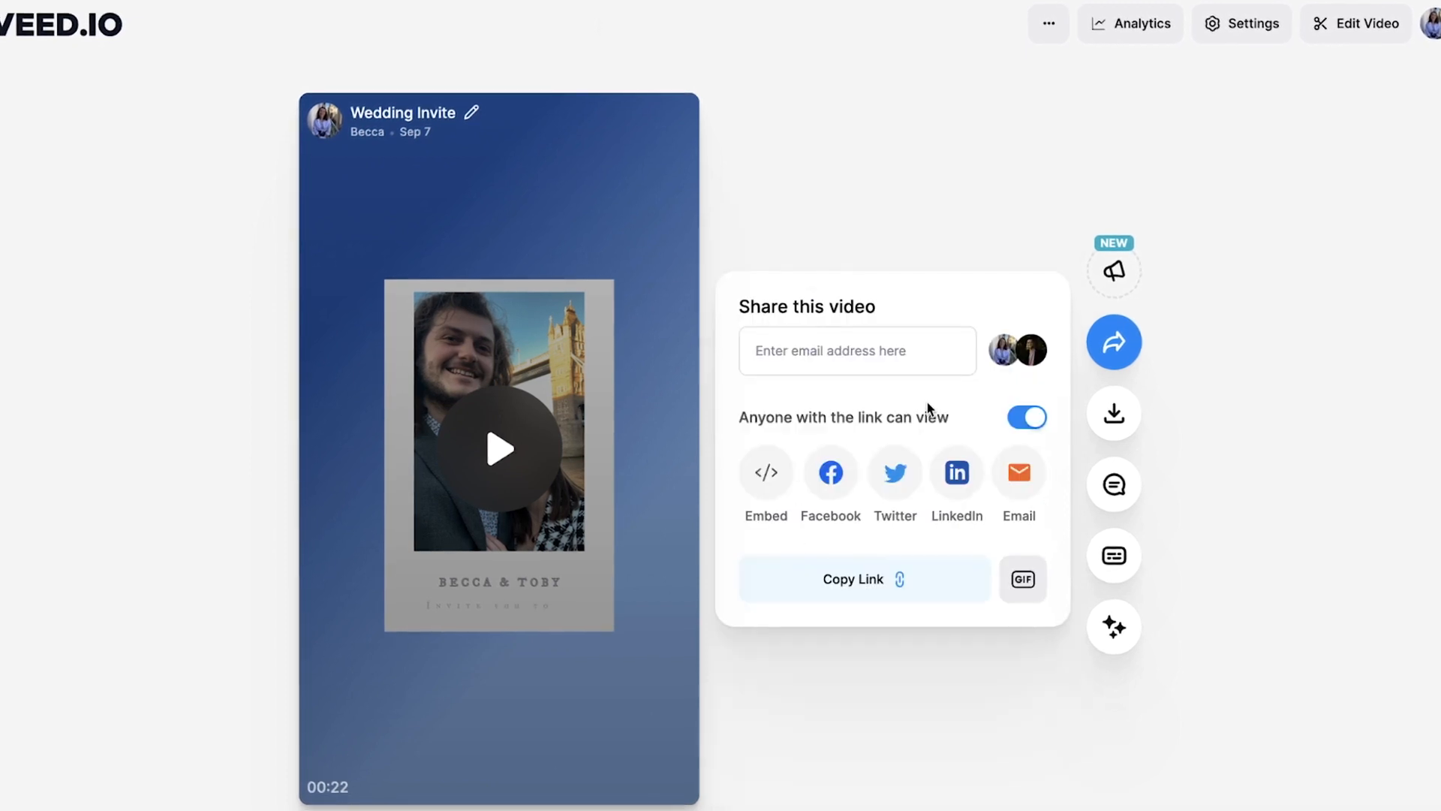
Copy the exported video's share link and open its download format choices
left_click(830, 587)
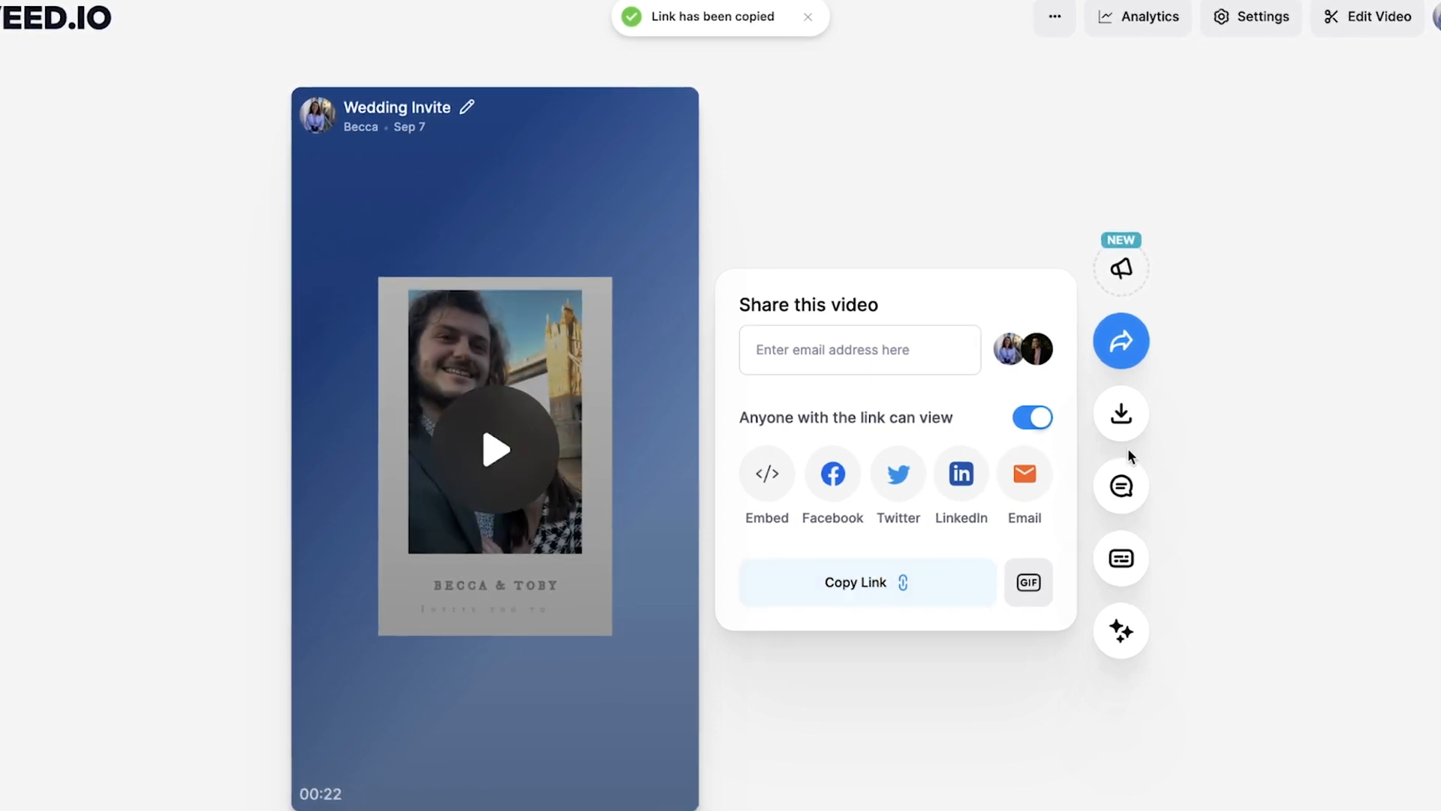
left_click(1126, 416)
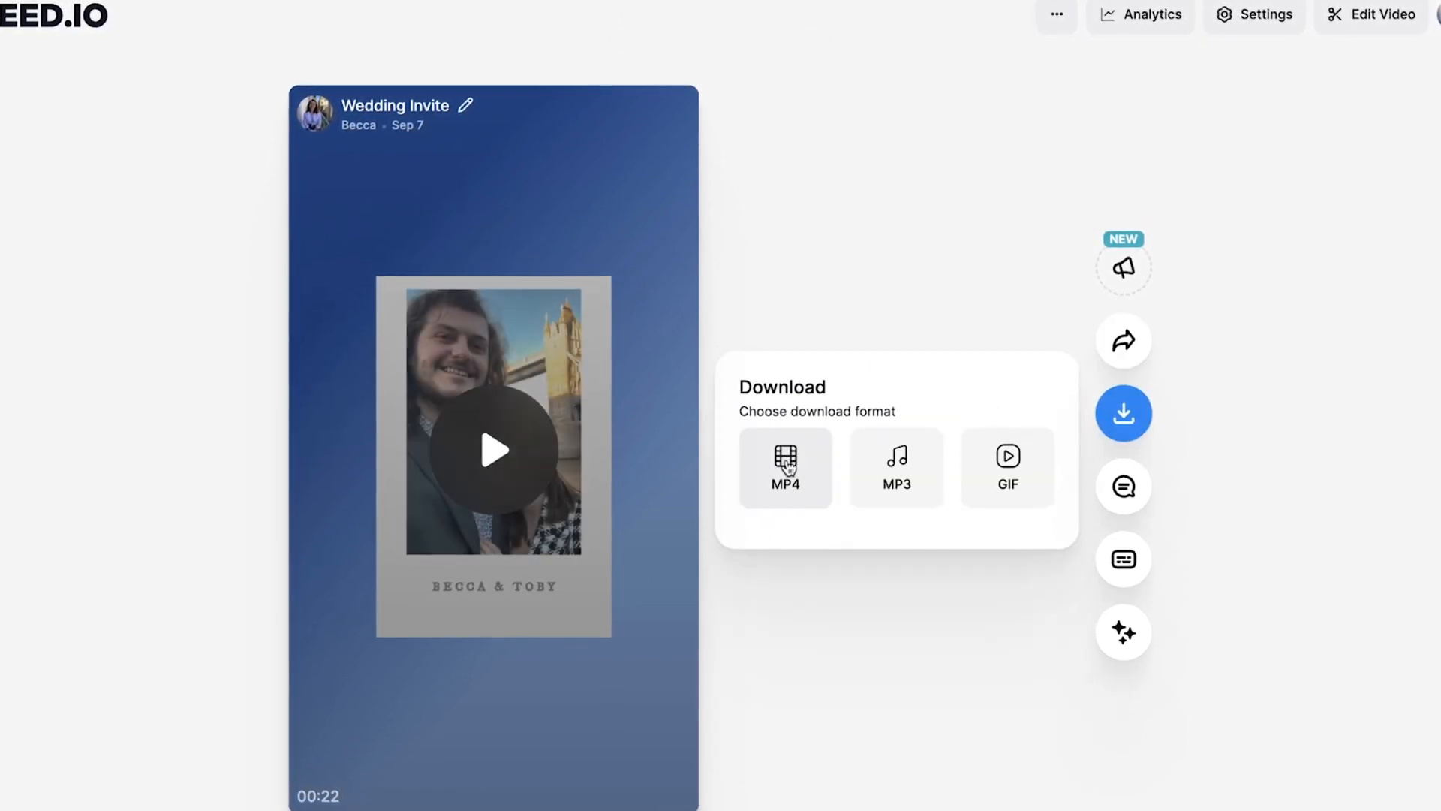